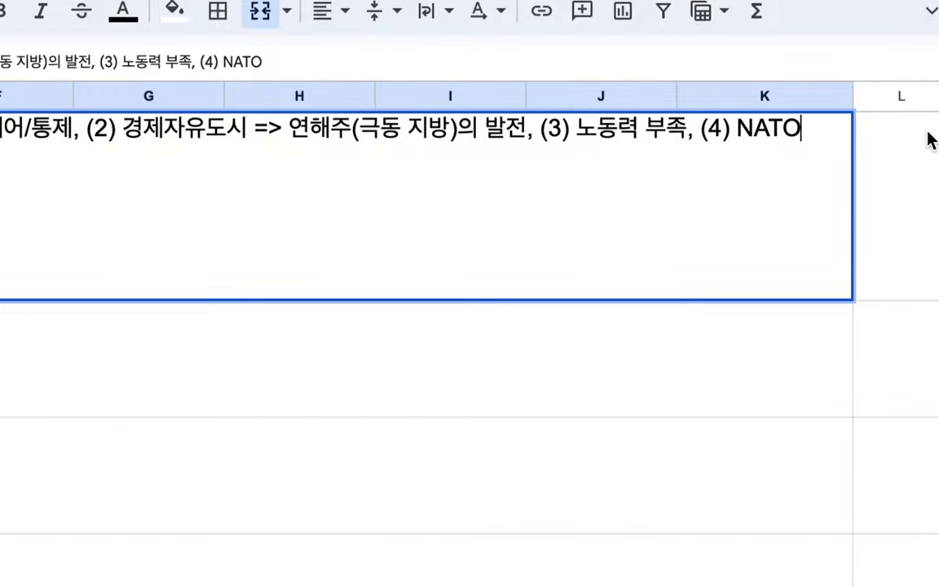
Step: Extend item (4) of the Russia line in the merged row 2 cell to read "NATO의 아시아 진출을 차단"
left_click_drag(735, 129, 807, 130)
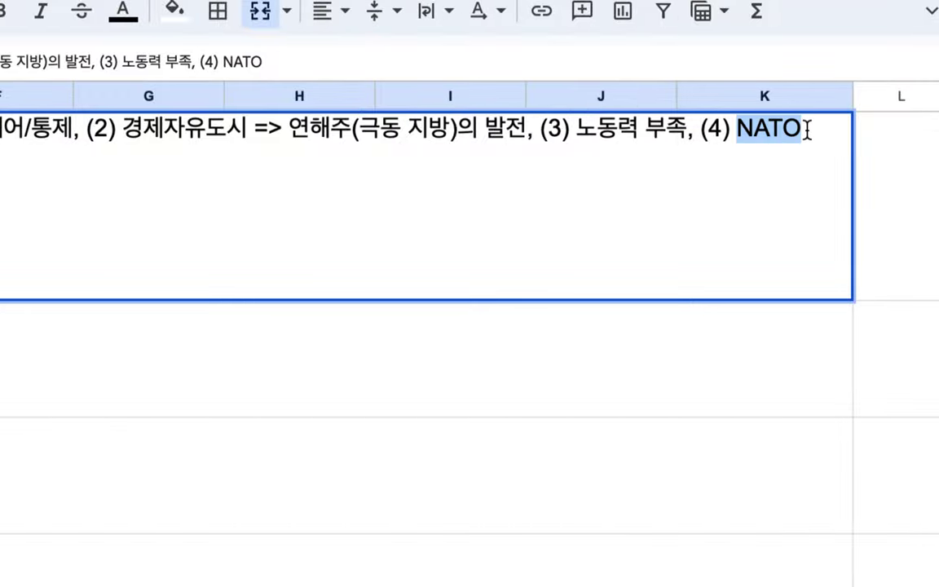
left_click(805, 130)
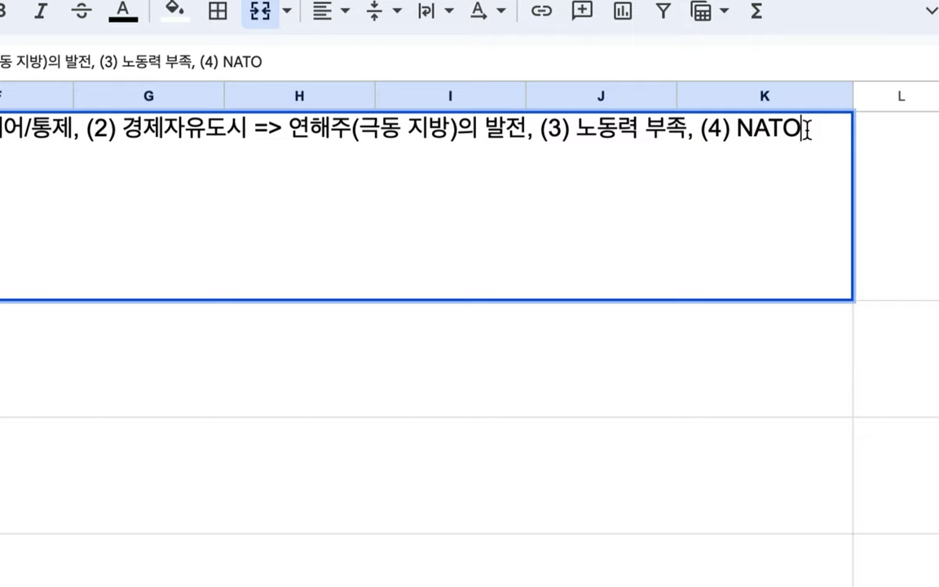
type("dml")
key("BackSpace")
key("BackSpace")
key("BackSpace")
type("의 아시아 진출")
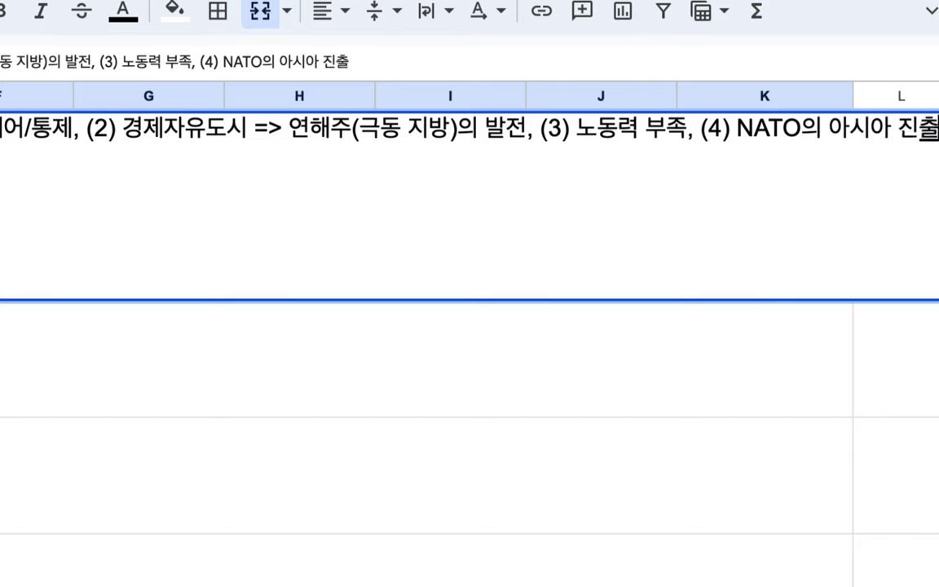
type("을 ㅊㅏ단")
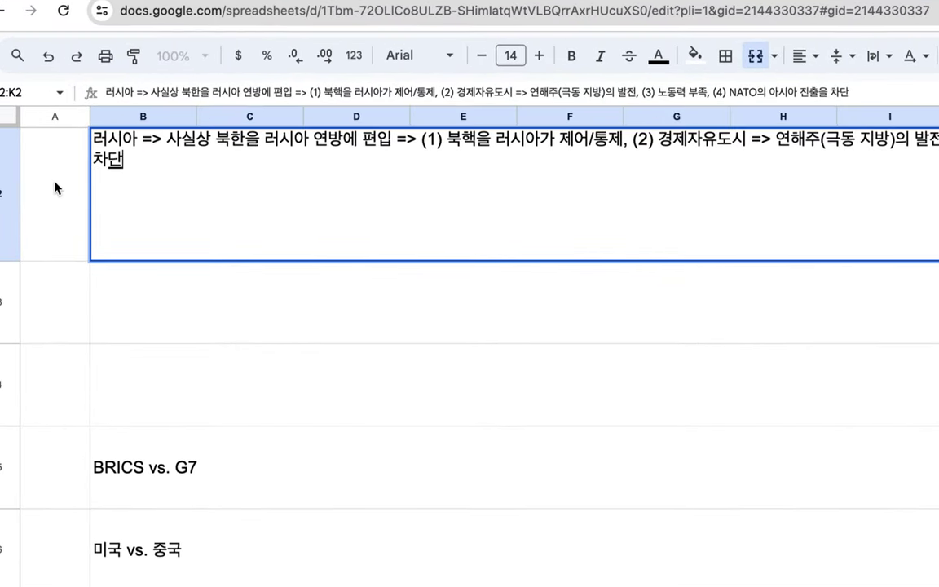
Step: Add a fifth item, ", (5) 북한 자원 국가", to the end of the Russia line
left_click_drag(217, 144, 257, 139)
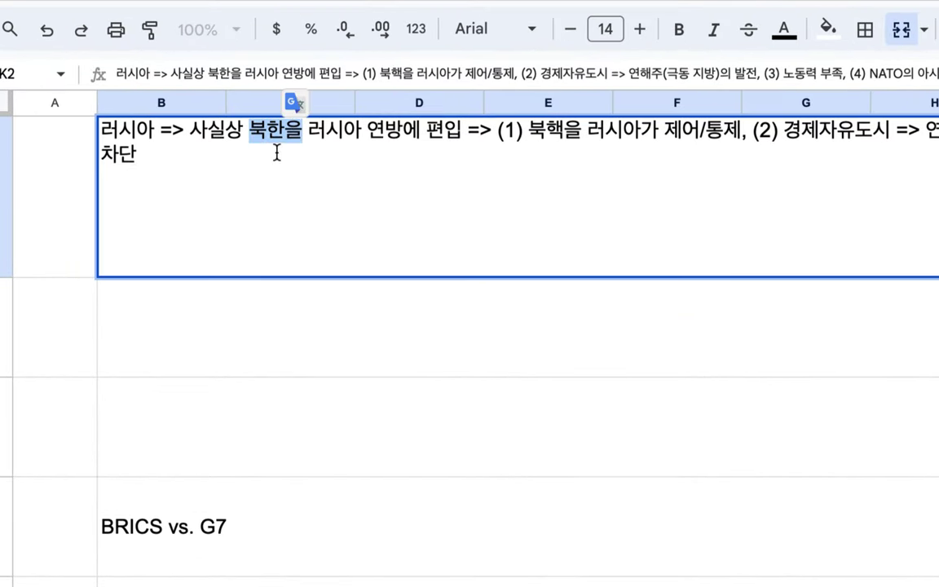
left_click(201, 154)
type(", (5) ")
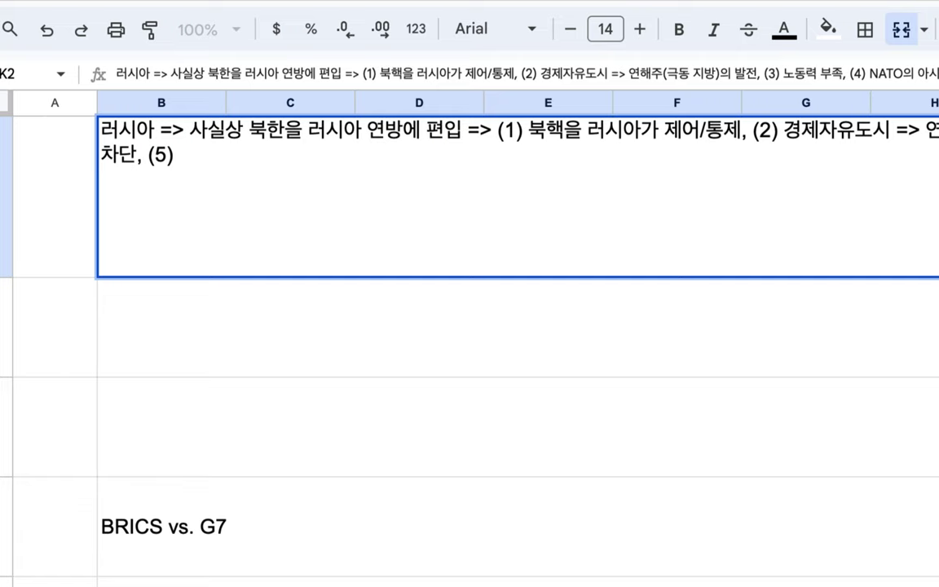
type("북한의")
type(" 자원 국ㄱ")
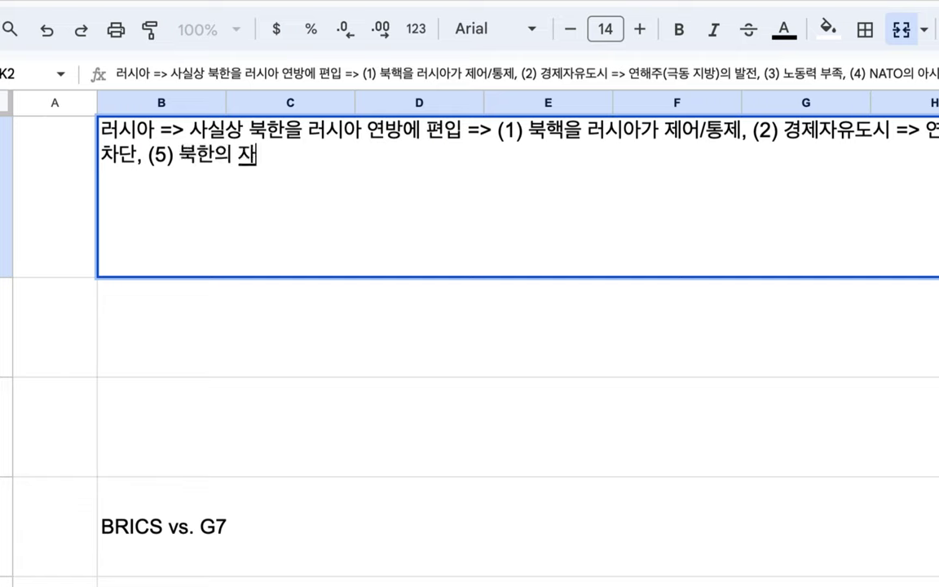
type("ㅏ")
key("Left")
key("Left")
key("Left")
key("Left")
key("Left")
key("Left")
key("BackSpace")
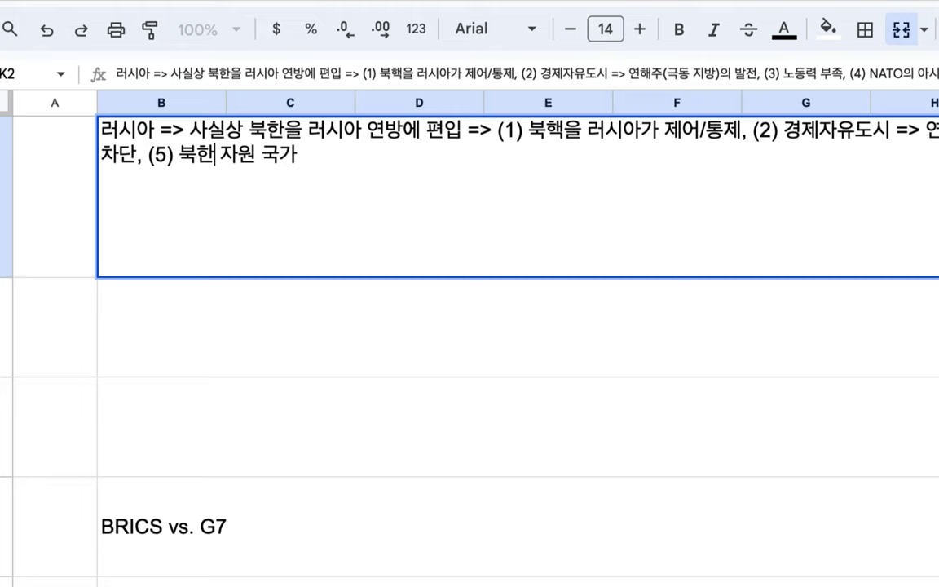
Step: Start a new line within the same cell reading "북한 => 연방 수준의 조약"
left_click(318, 157)
key("alt+Return")
type("북한 => ")
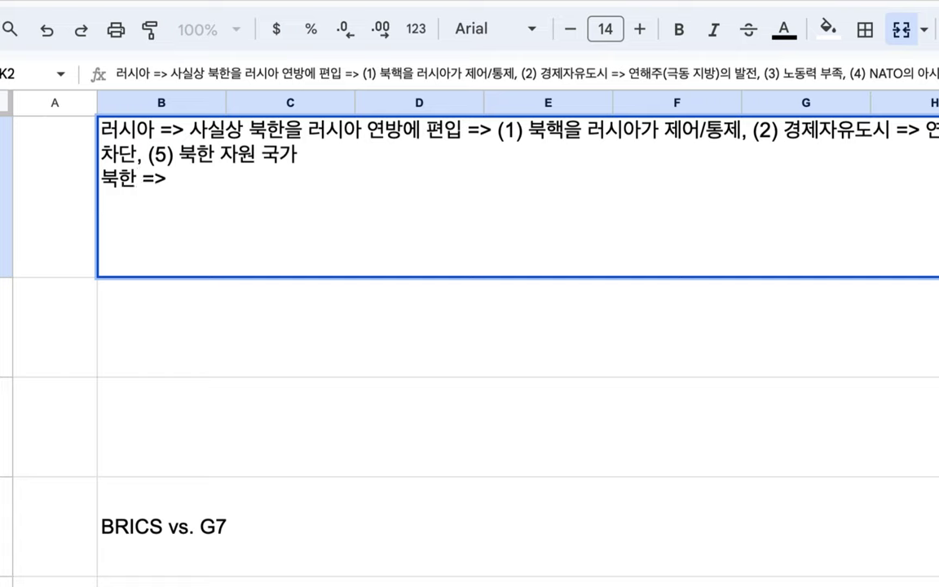
type("여ㄴ방 수준의 종")
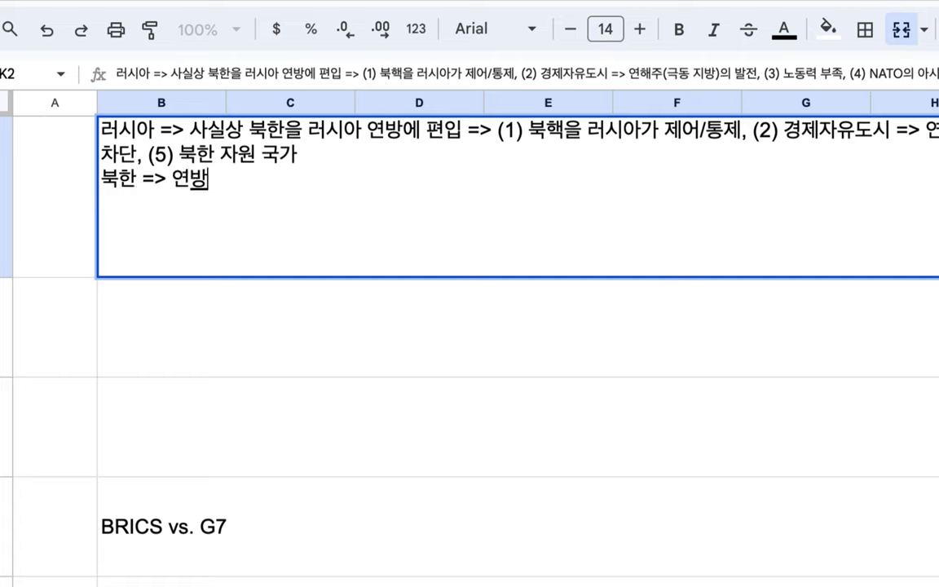
type("ㅑㄱ")
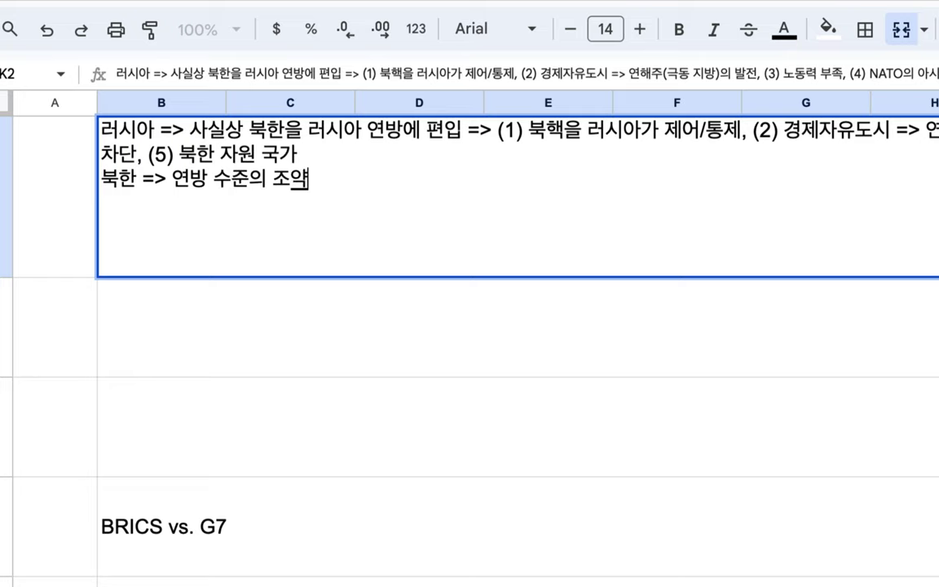
Step: Reword the phrase after "러시아 =>" in the first line to "북한과 연방 수준"
left_click(400, 132)
type("수준")
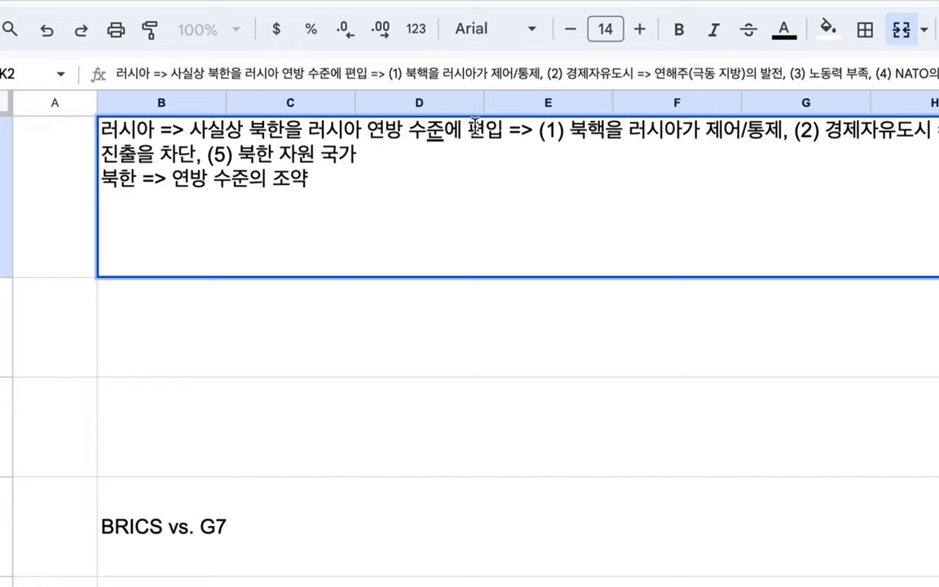
left_click_drag(444, 131, 502, 130)
key("BackSpace")
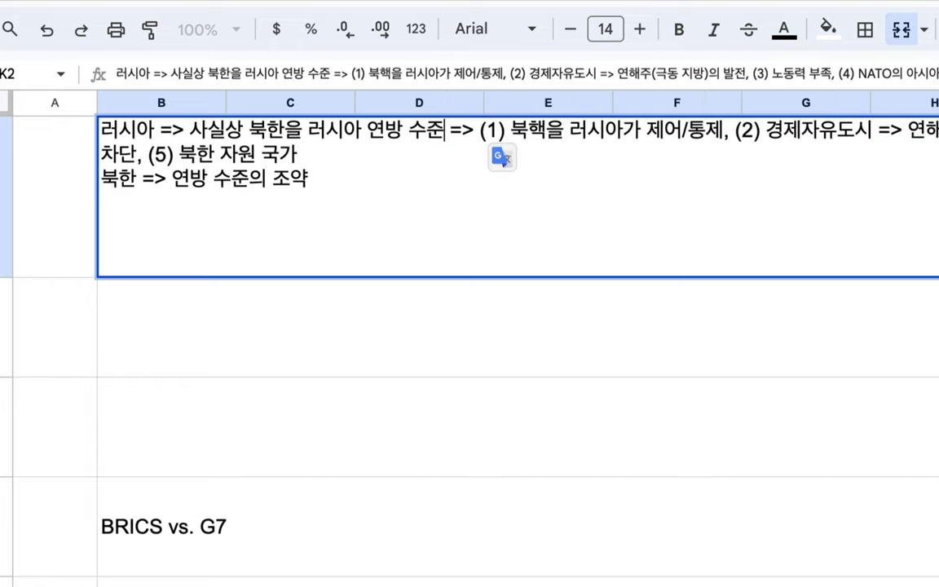
left_click_drag(193, 130, 364, 128)
type("북한과")
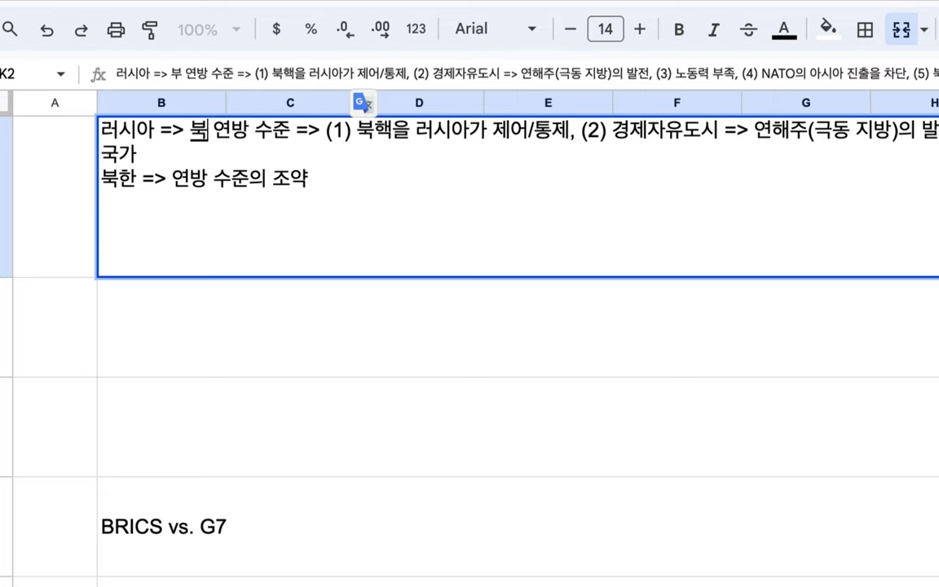
Step: Replace "수준" in the first line with "에 준하는 조약" so the phrase reads "북한과 연방에 준하는 조약"
key("Right")
key("Right")
key("Right")
key("Right")
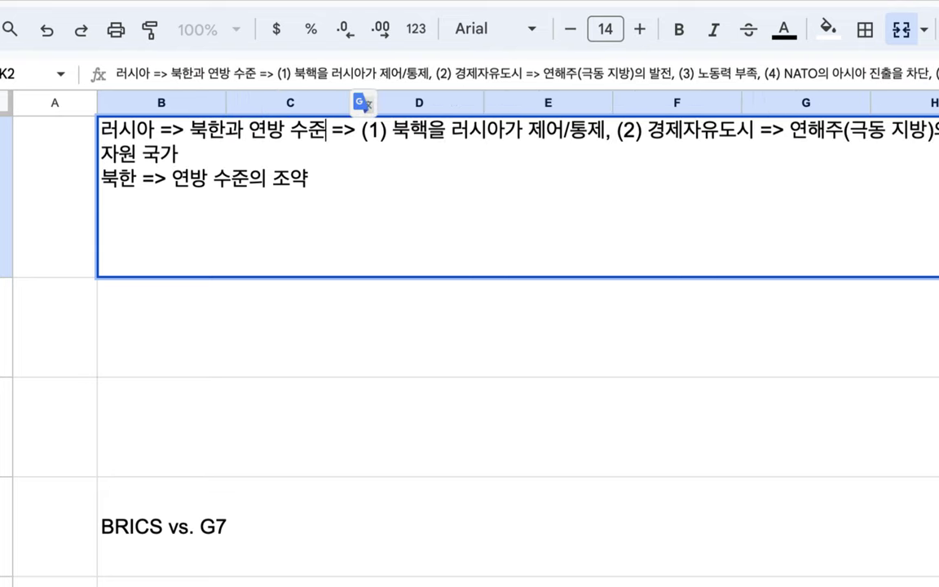
key("Delete")
key("Delete")
key("BackSpace")
type("ㅇ에 준하는 조약")
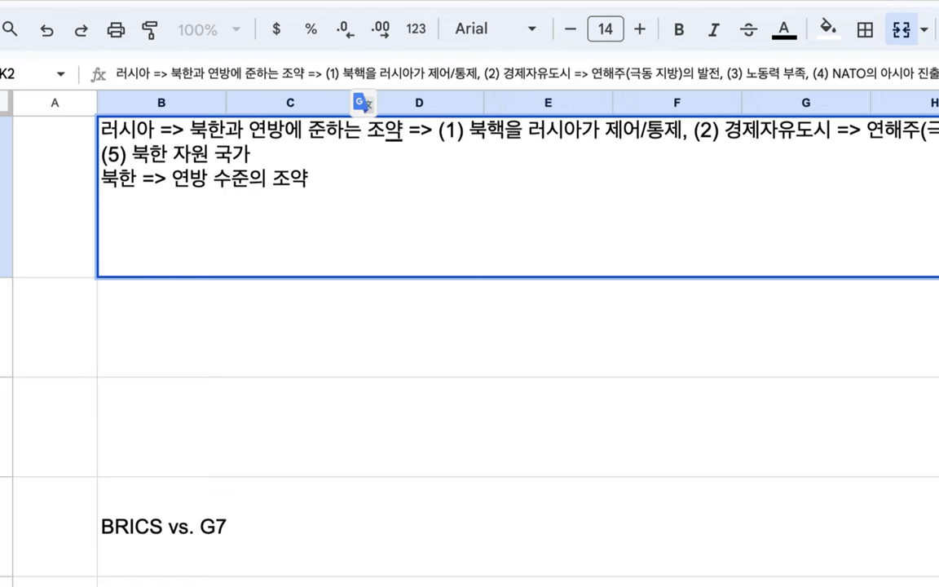
Step: Append "=> 남한 대신 러시아를 선택한 이유" to the North Korea line
left_click(354, 184)
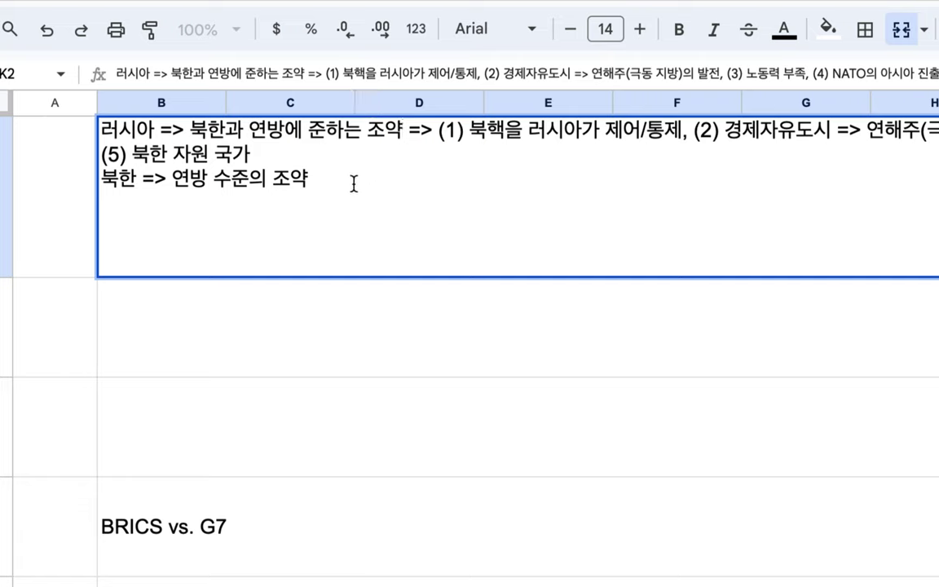
type("=> ㄴ남한 대신 러싱")
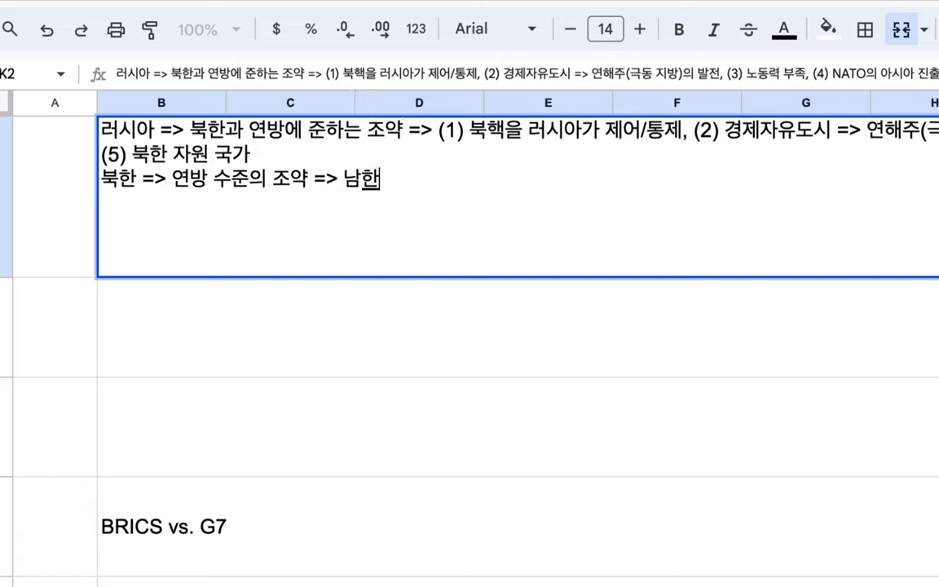
type("아를 ")
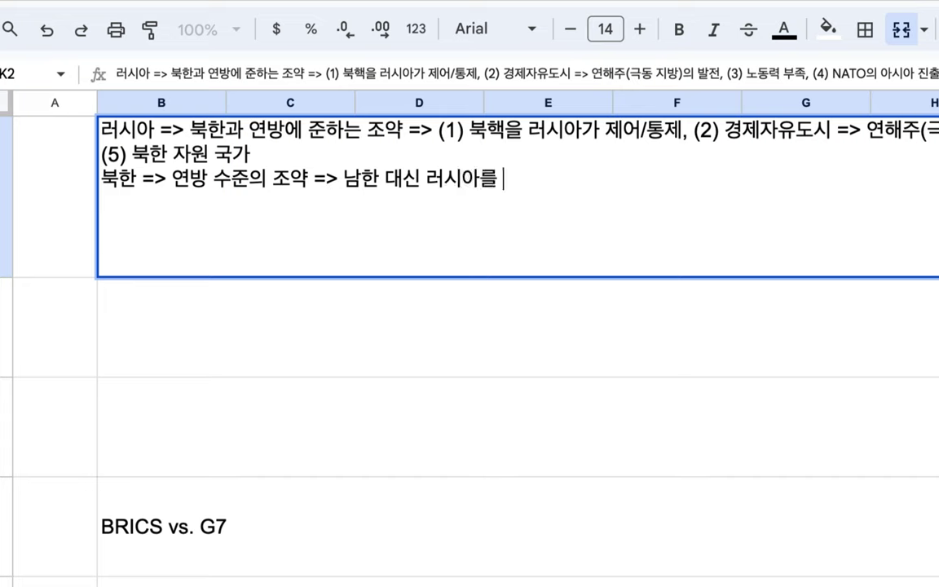
type("선택한 ㅇ이유")
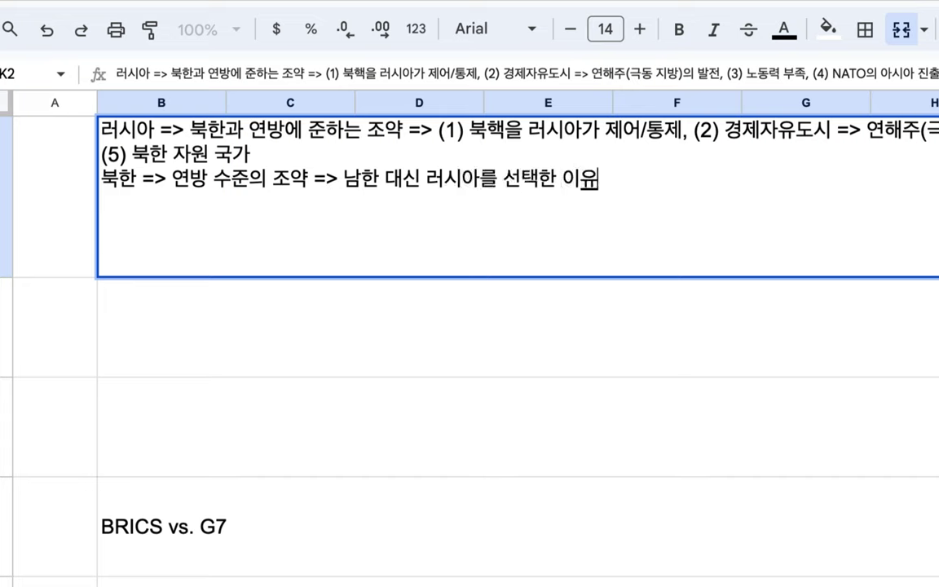
Step: Continue the North Korea line with the reason "=> 러시아가 훨씬 더 잘살고 더 크고, 앞날이 창창"
type(" => 레시아")
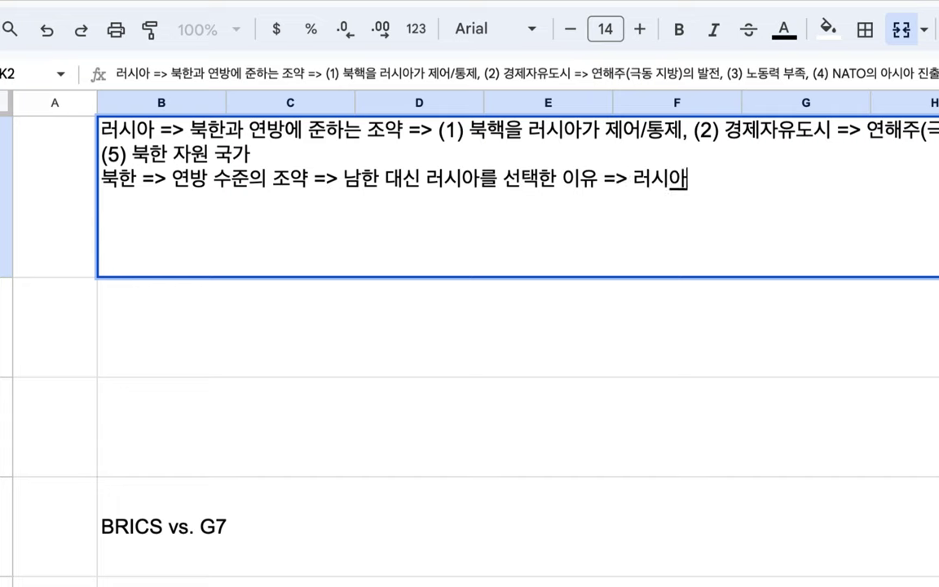
type("가 훨씬 더 잘살고 ")
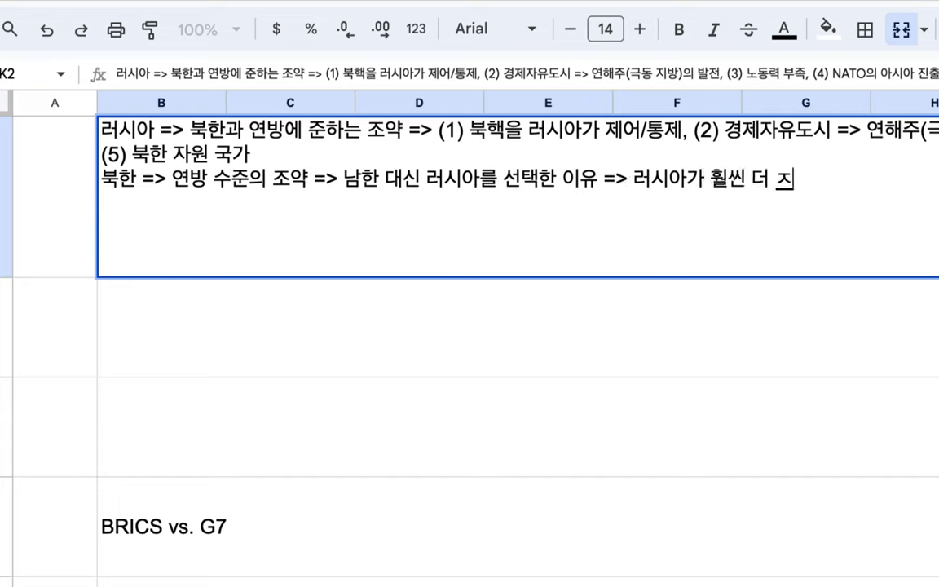
type("더")
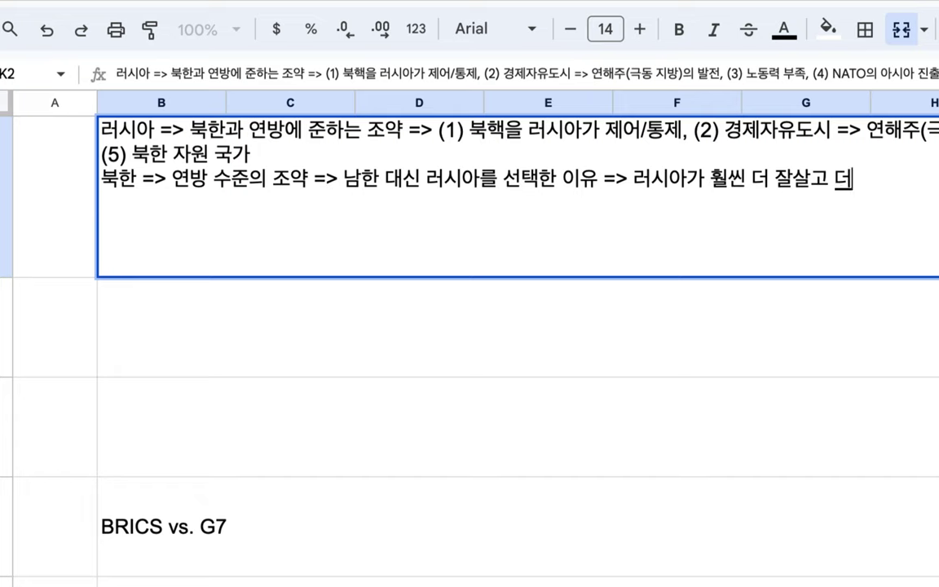
type(" 크고, ")
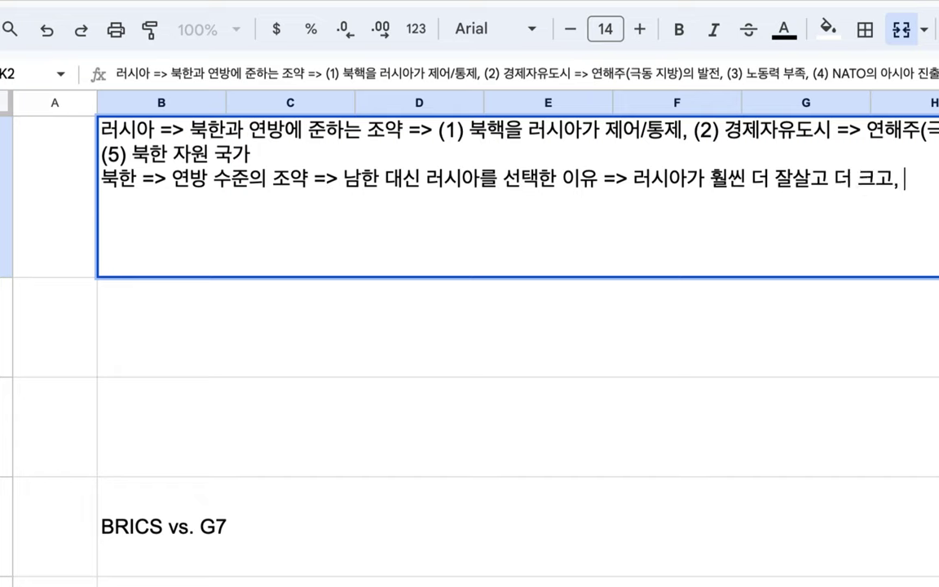
type("앞날")
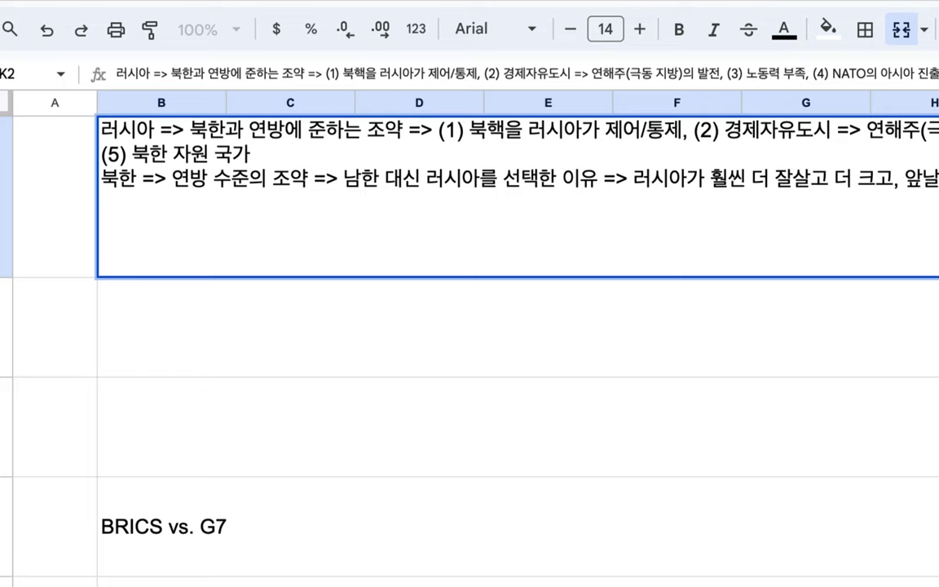
type("이창창")
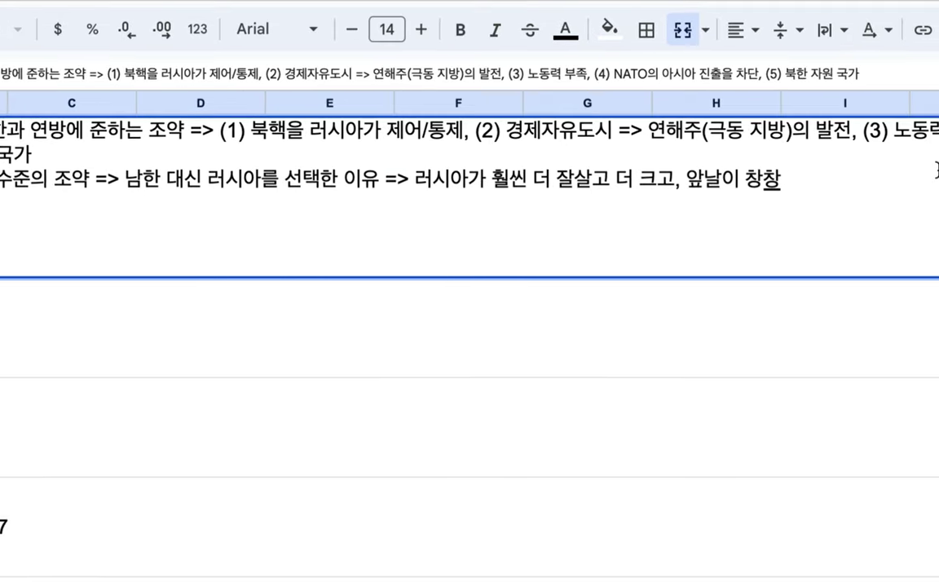
Step: Append the outcome "=> BRICS에 편입" to the North Korea line
type(" => ")
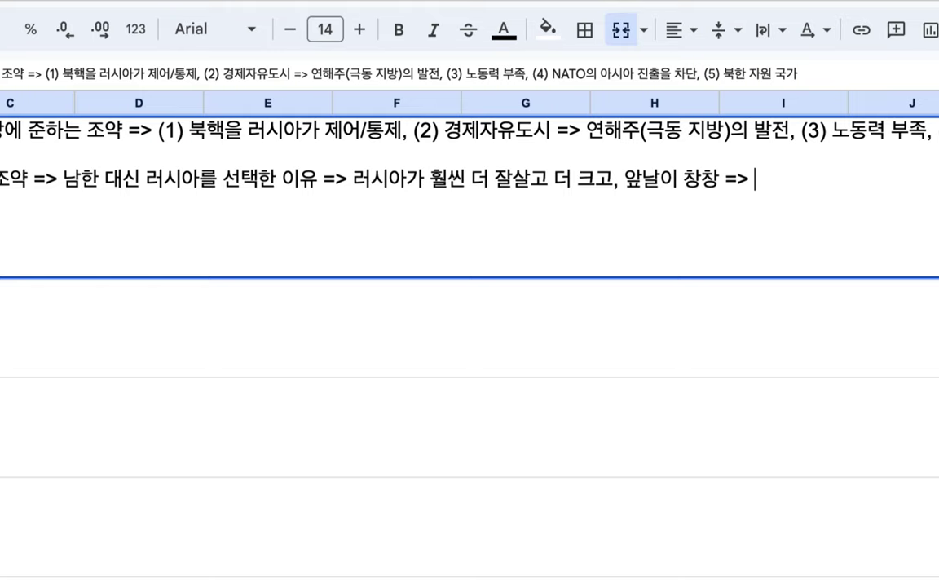
type("BRICS에 ")
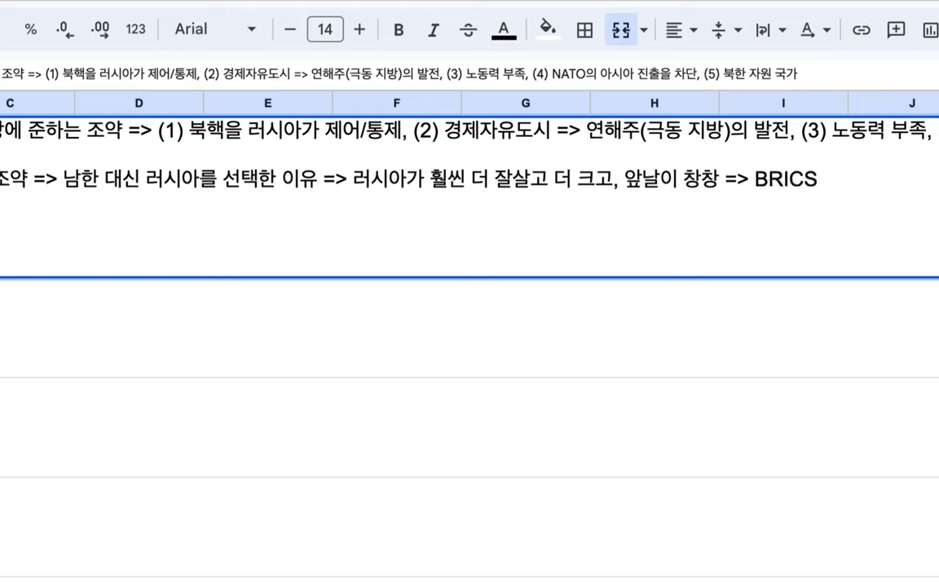
type("편입")
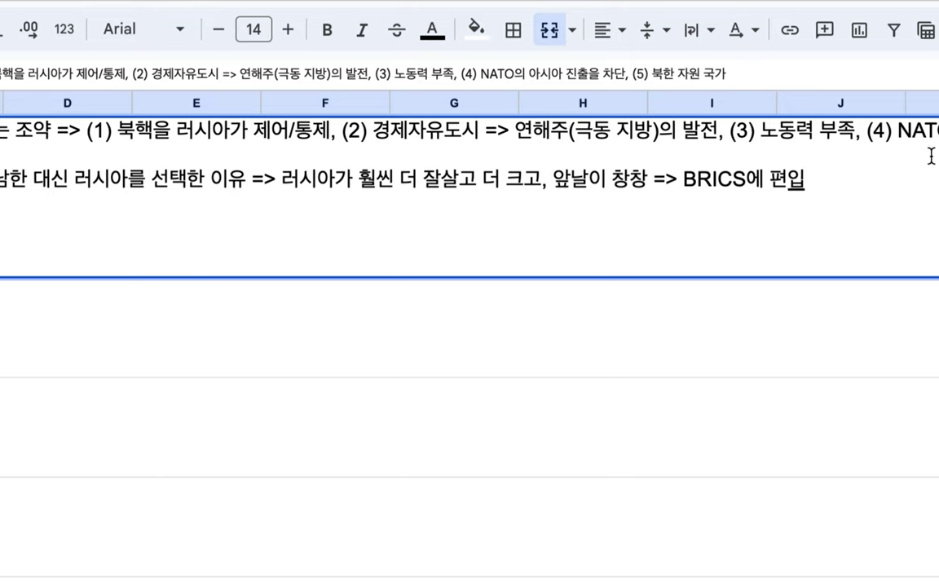
Step: Insert "(1) 핵 무장 국가, (2) " before "BRICS에 편입" to make the outcomes a numbered list
left_click(680, 184)
type("(1")
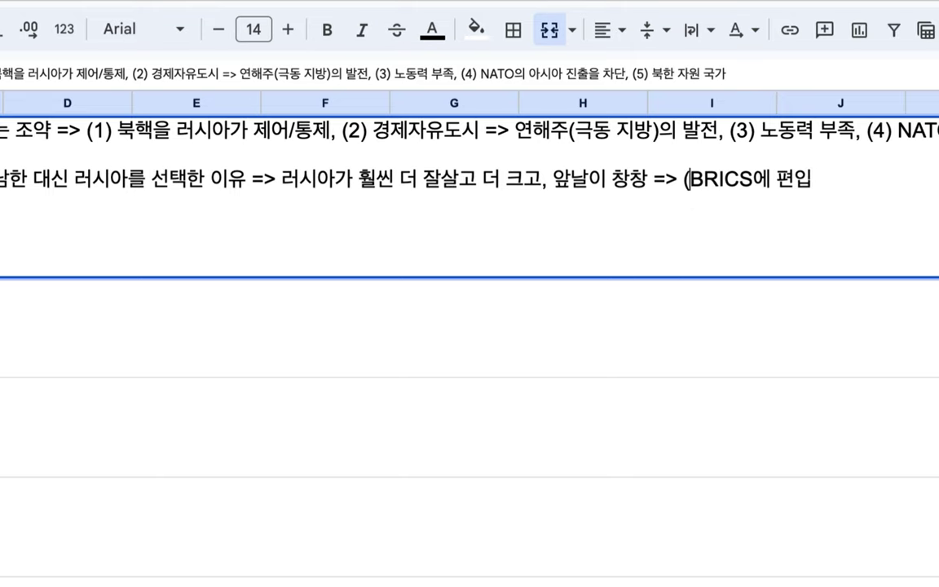
type(") ㄹ")
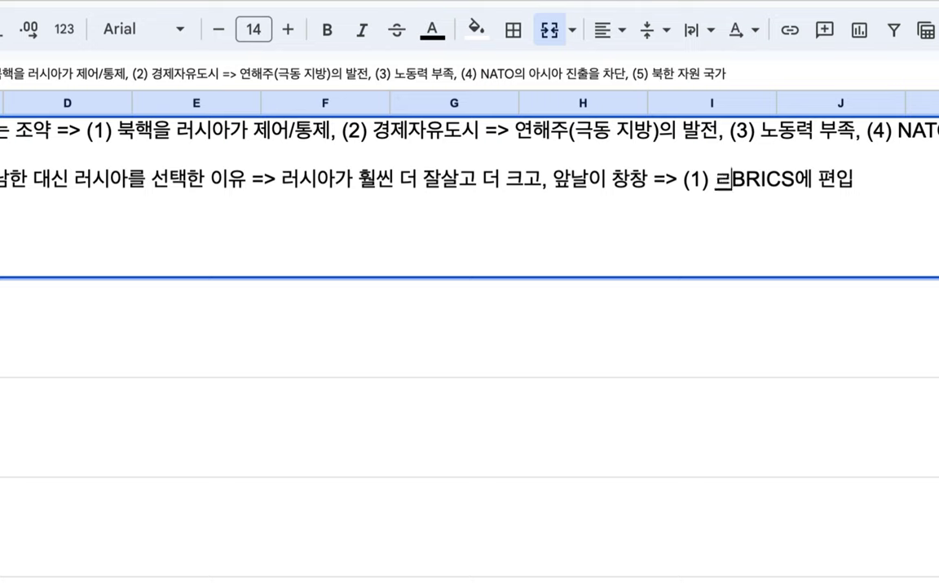
key("BackSpace")
type("핵 ㄱ")
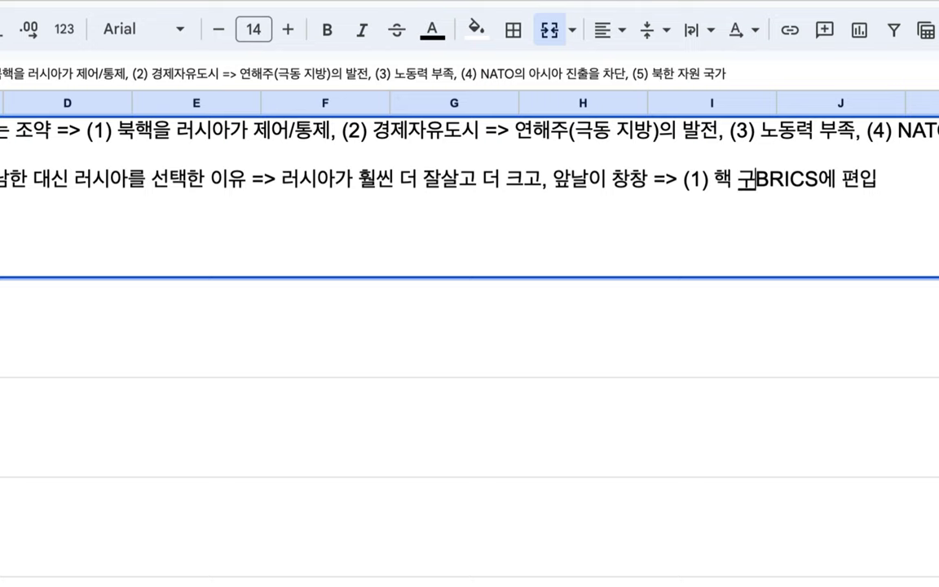
key("BackSpace")
type("무장 국")
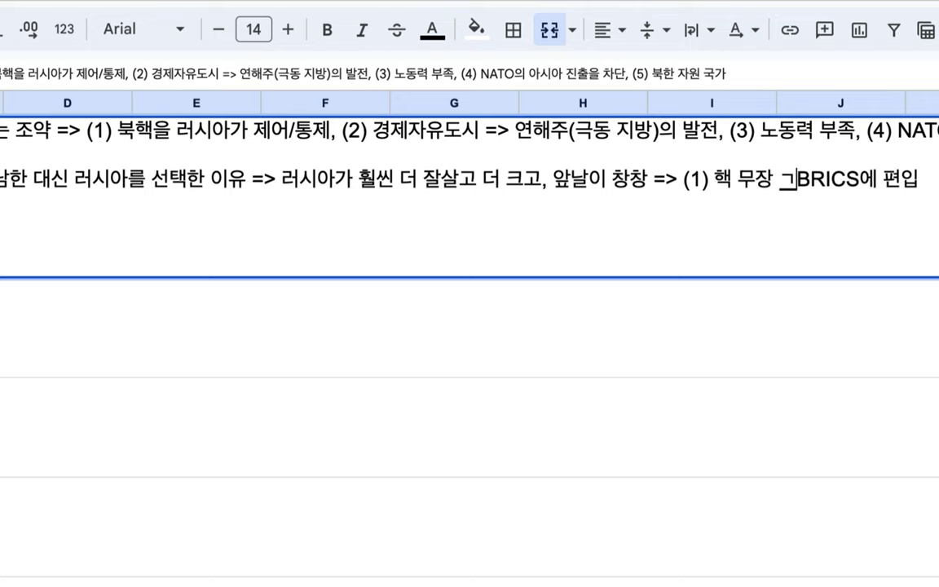
type("가, (2")
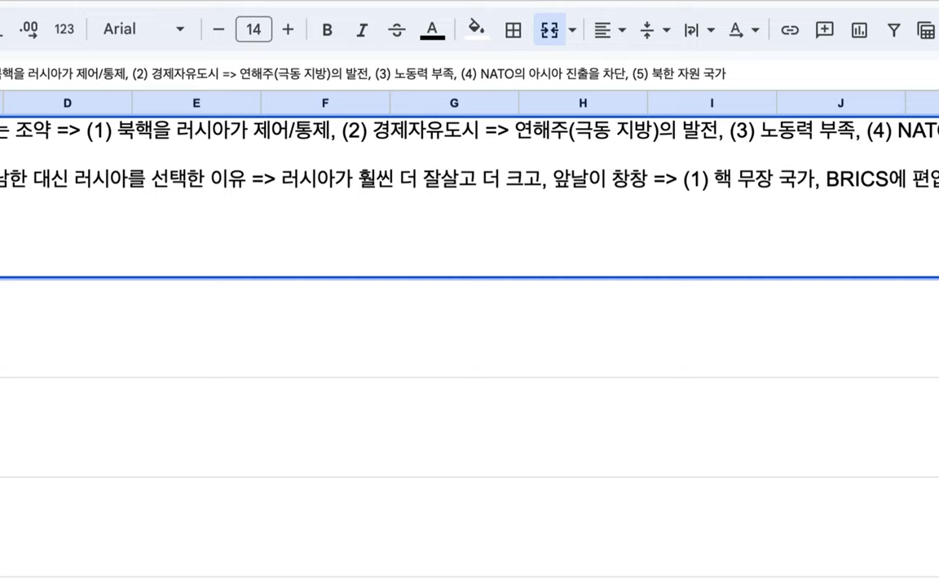
type(")")
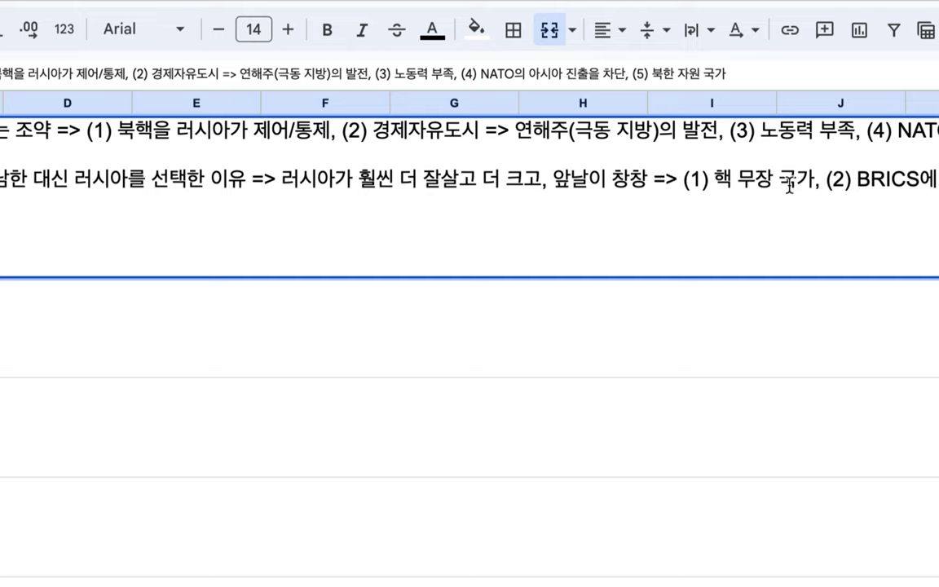
Step: Append "+ 경제 발전" after "BRICS에 편입" at the end of the North Korea line
left_click_drag(637, 179, 748, 179)
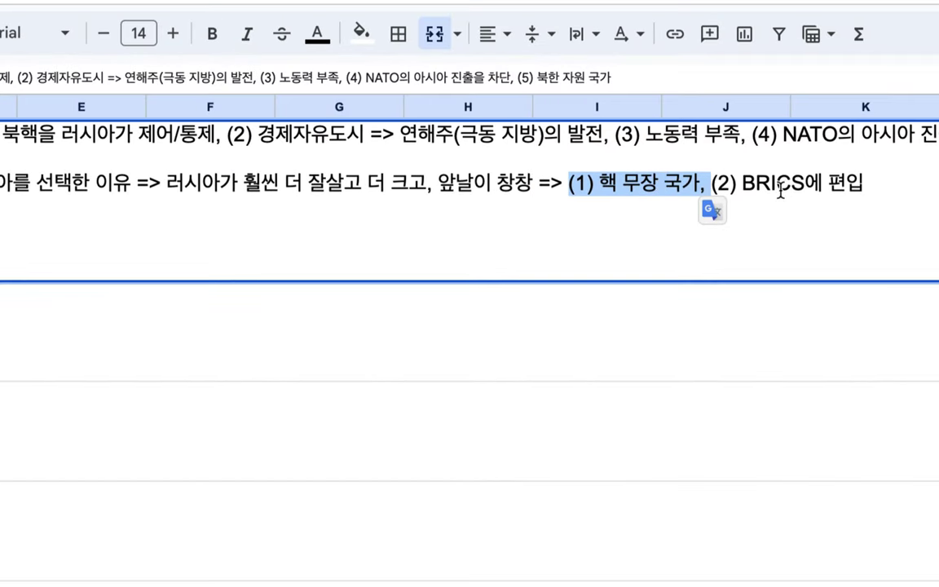
left_click(909, 188)
type("+ 경제 발전")
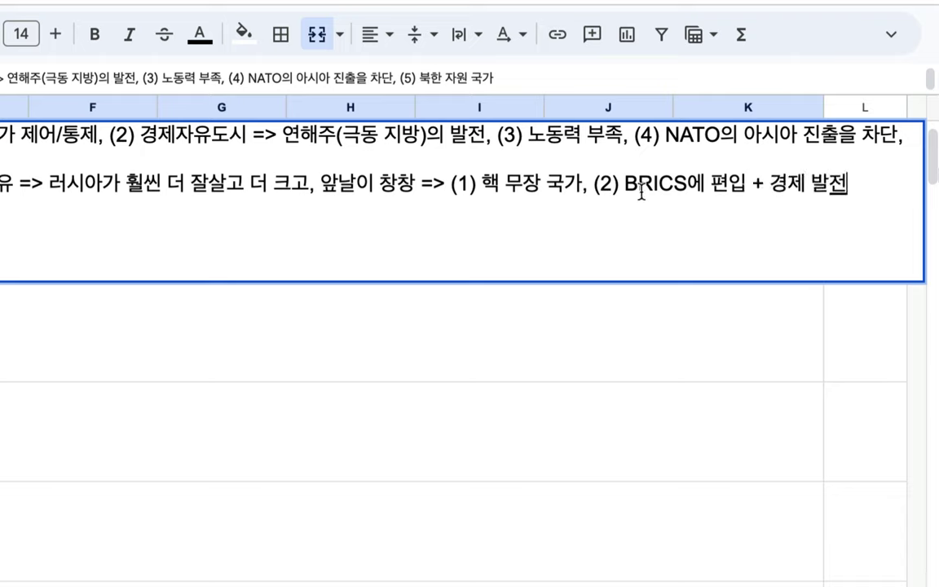
left_click_drag(621, 184, 689, 183)
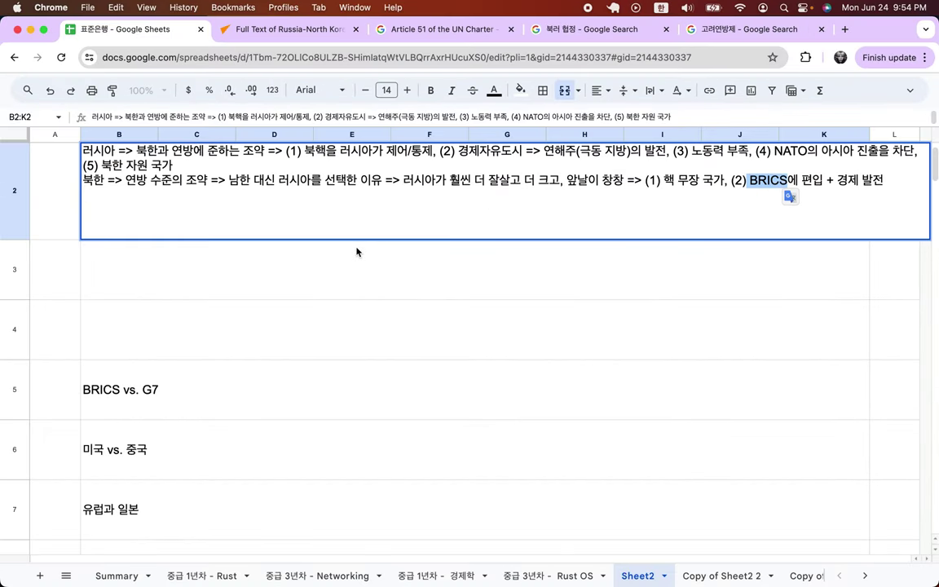
Step: Clear the contents of the merged cells in rows 5 to 7 (B5:K7)
left_click(163, 353)
left_click_drag(97, 373, 116, 506)
key("Delete")
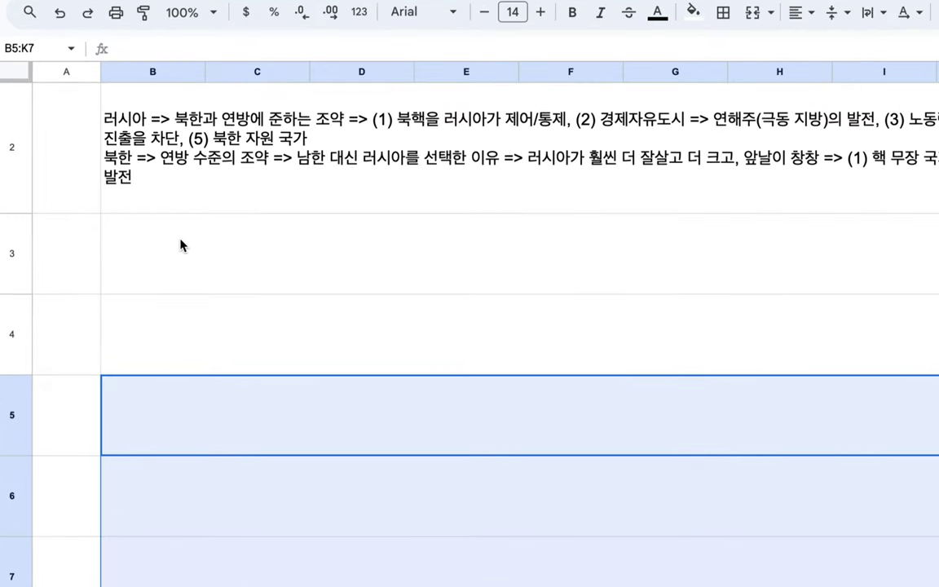
Step: Enter "BRICS > G7" in the empty merged cell B3:K3 below the treaty notes
double_click(141, 264)
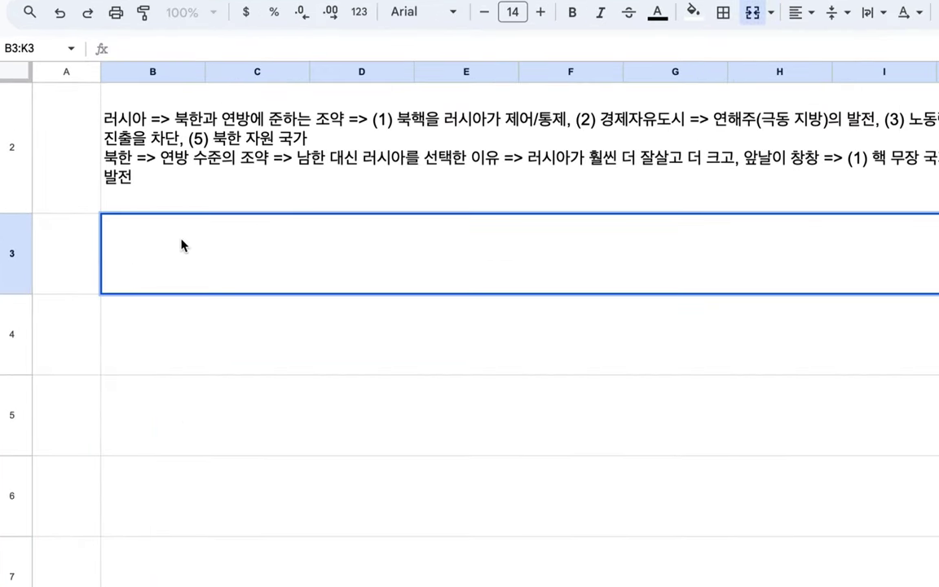
type("BRICS ")
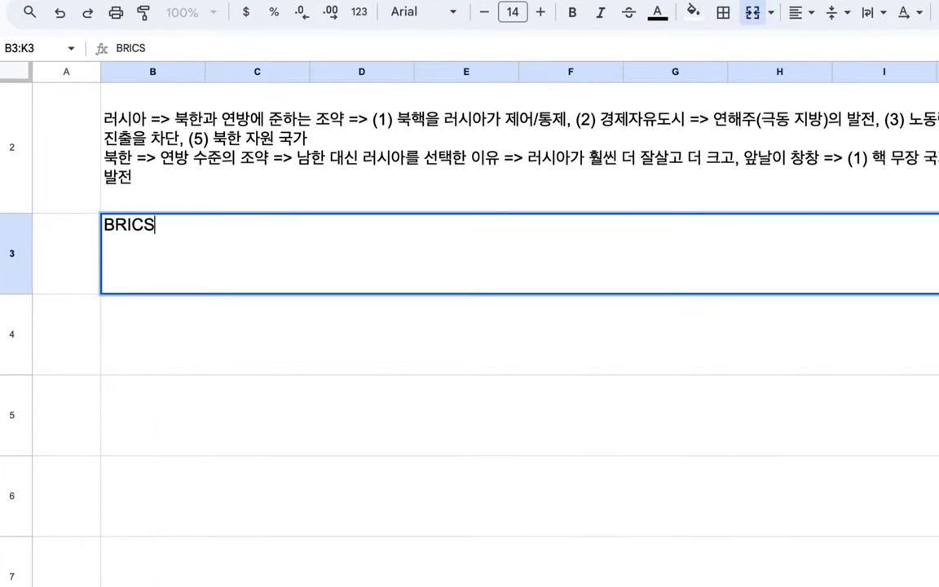
type("vs ")
type("G")
type("7")
left_click(180, 224)
key("BackSpace")
key("BackSpace")
type(">")
Step: Insert "2023년 이후 " before "BRICS > G7" in the row 3 note
left_click(107, 226)
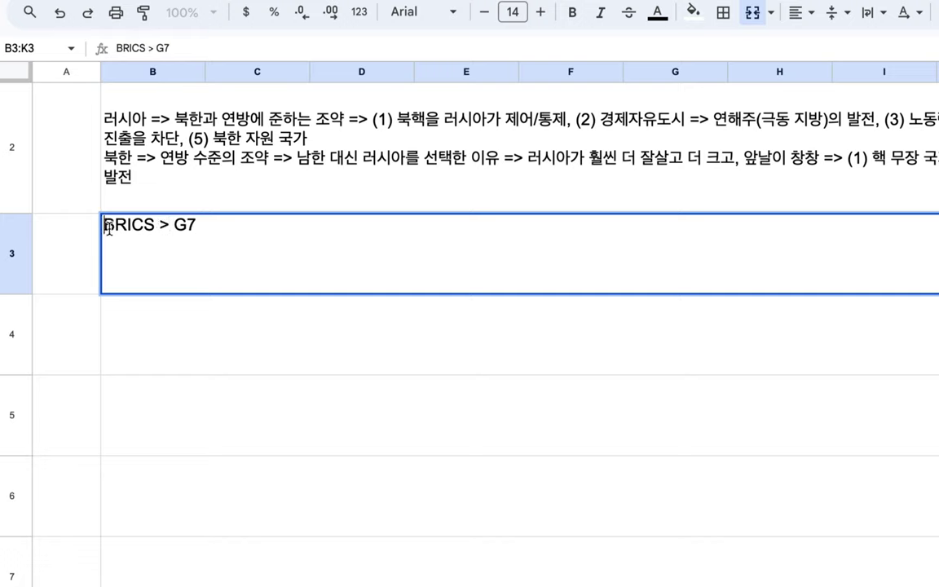
type("2023wu")
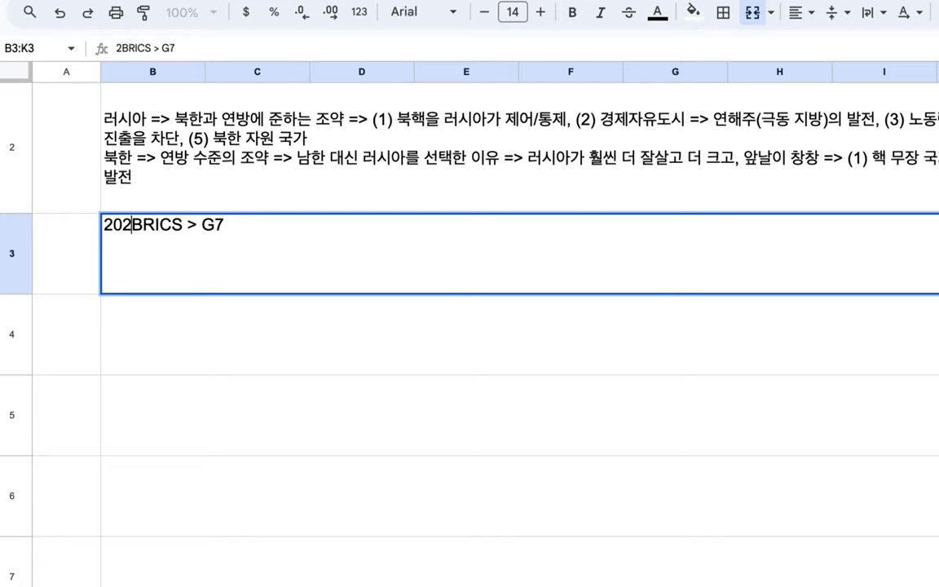
key("BackSpace")
key("BackSpace")
type("년 이후")
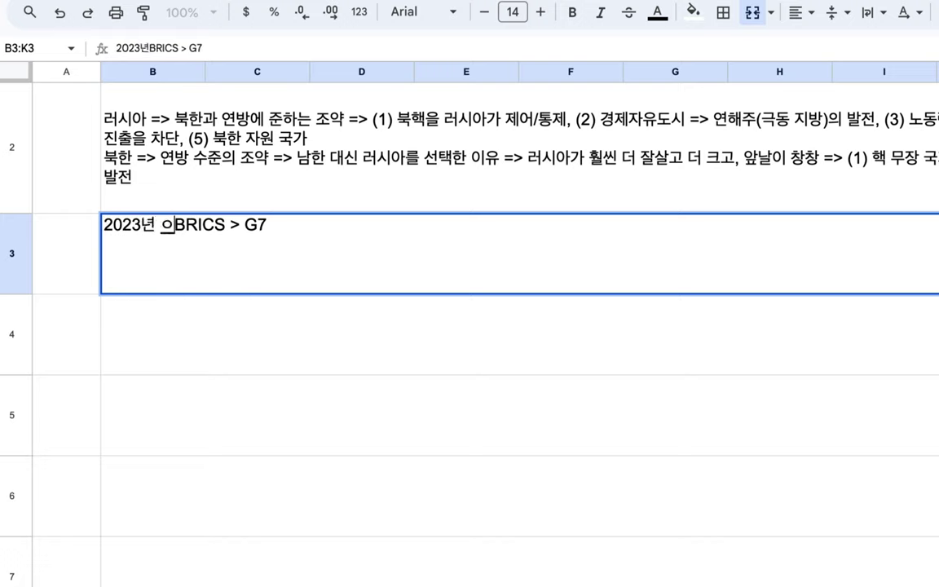
Step: Extend the row 3 note with "=> 앞으로 격차가 확대 => BRI 150개 국가 간의 자유 무역"
left_click(290, 227)
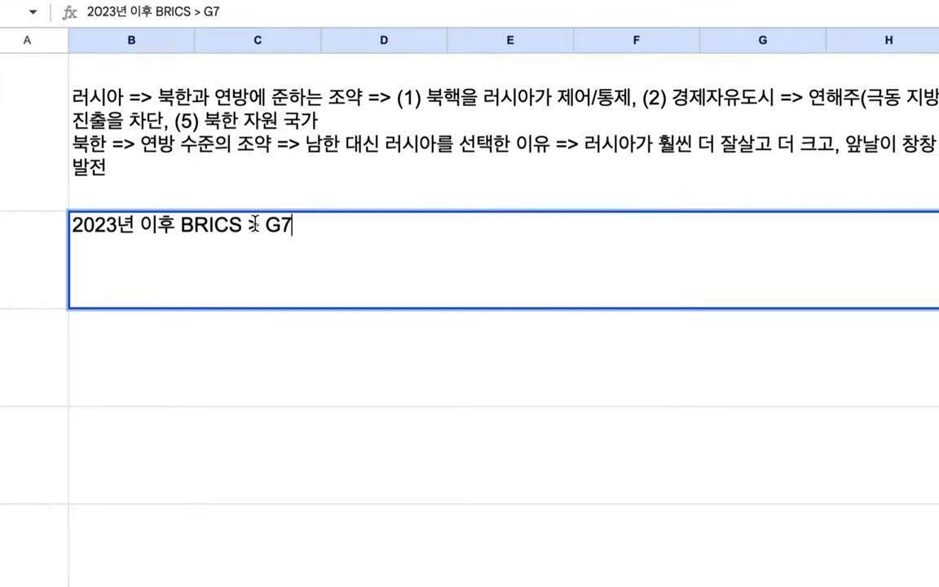
type("=> 앞으로 ㄱ격차가 확대")
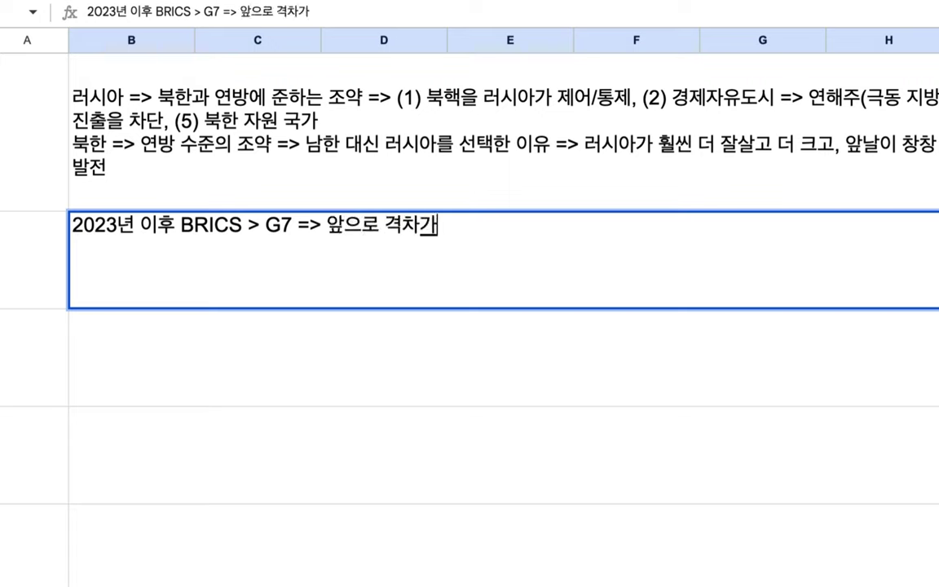
type(" =>")
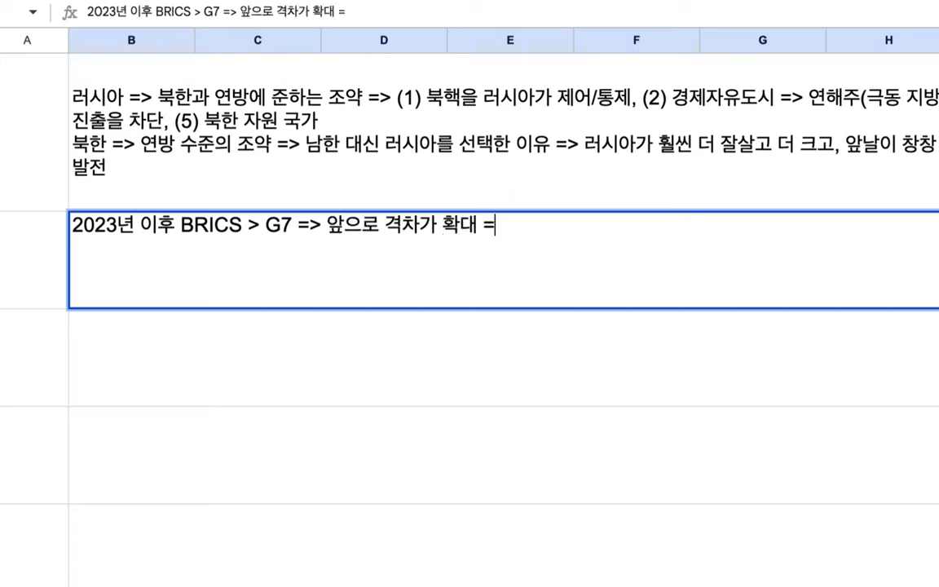
type(" BRI ")
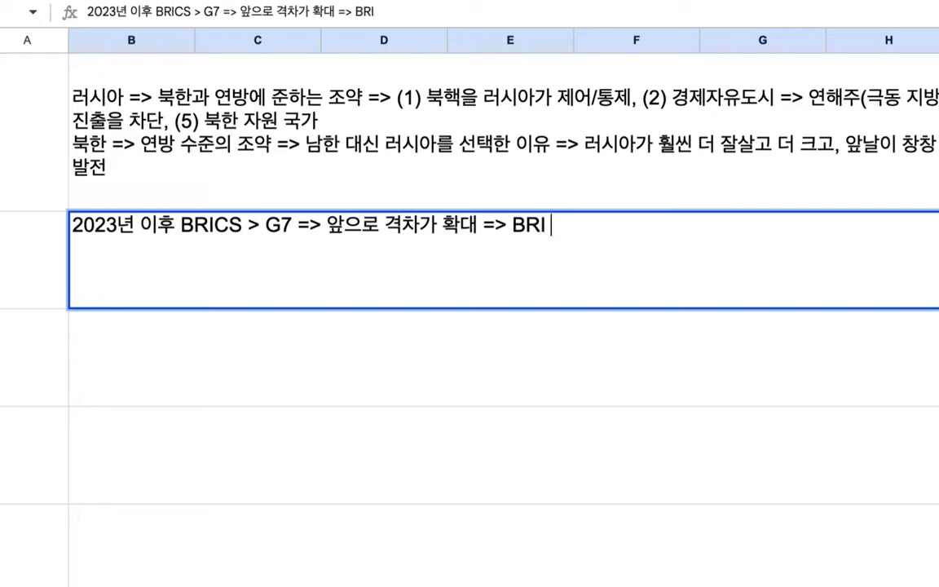
type("150개 국가")
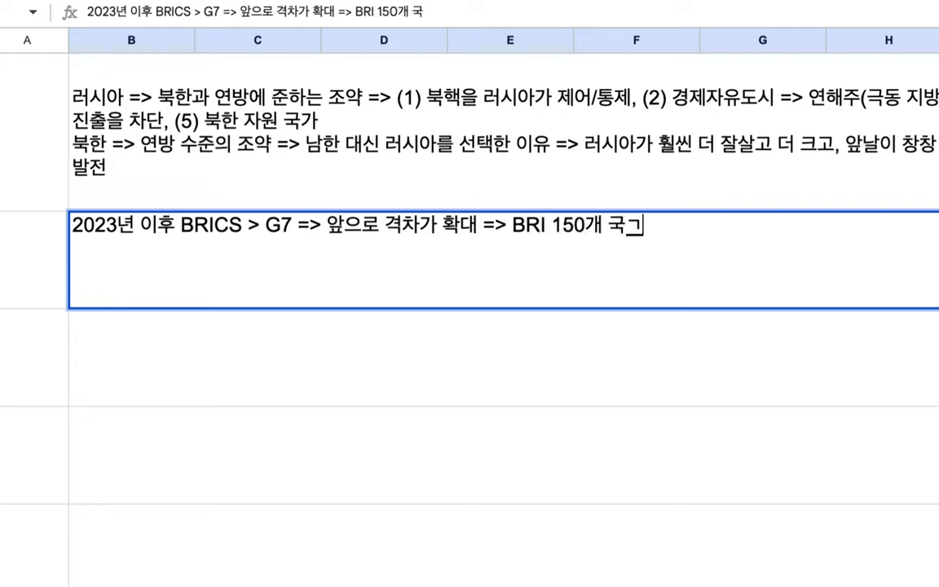
type(" 간의 자유 무역")
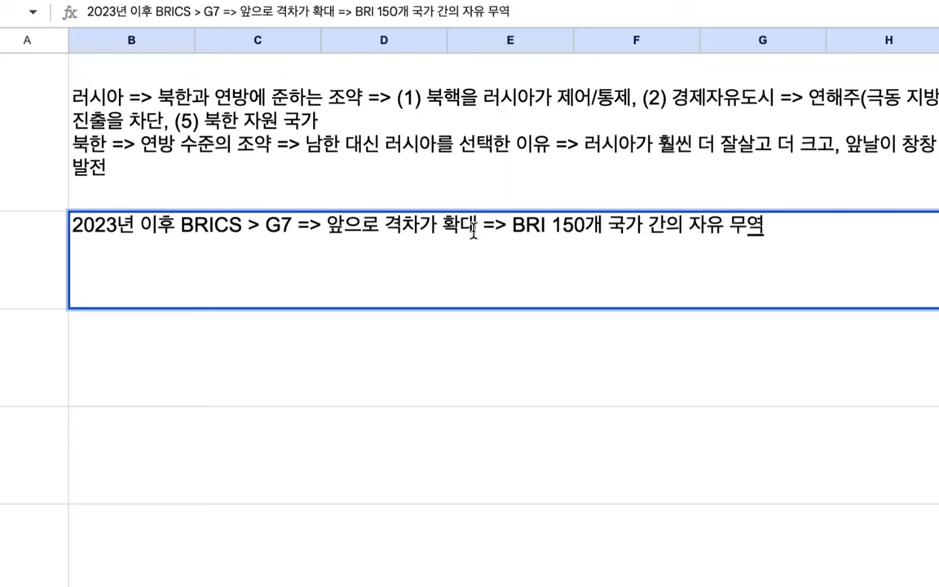
left_click_drag(493, 225, 784, 226)
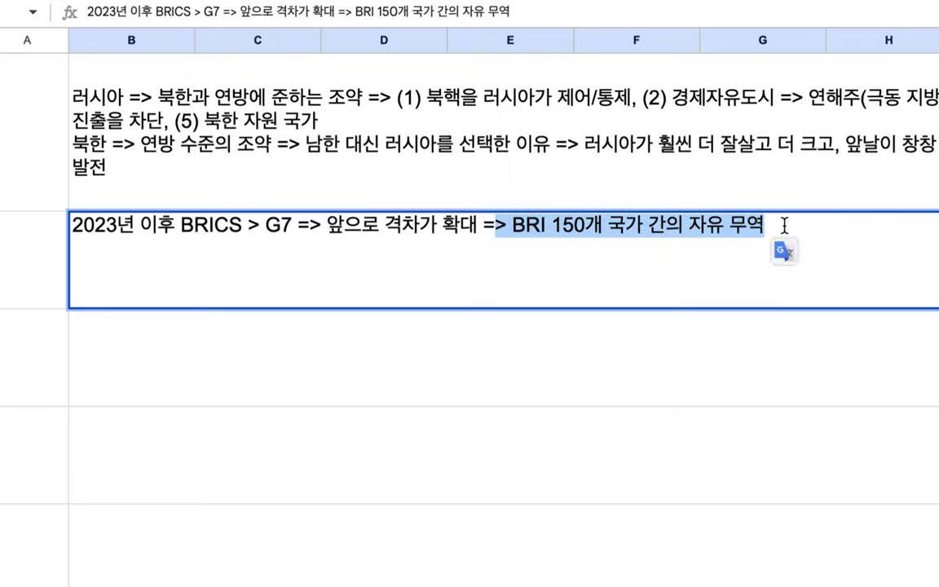
Step: Reopen the row 2 notes and go through the North Korea line up to "BRICS에 편입", highlighting that phrase
left_click(94, 140)
double_click(98, 144)
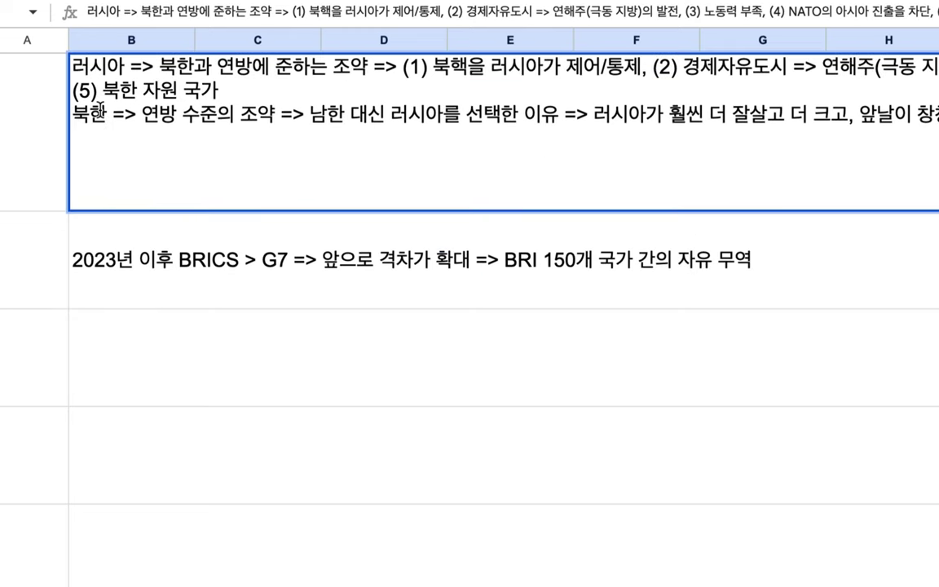
double_click(91, 114)
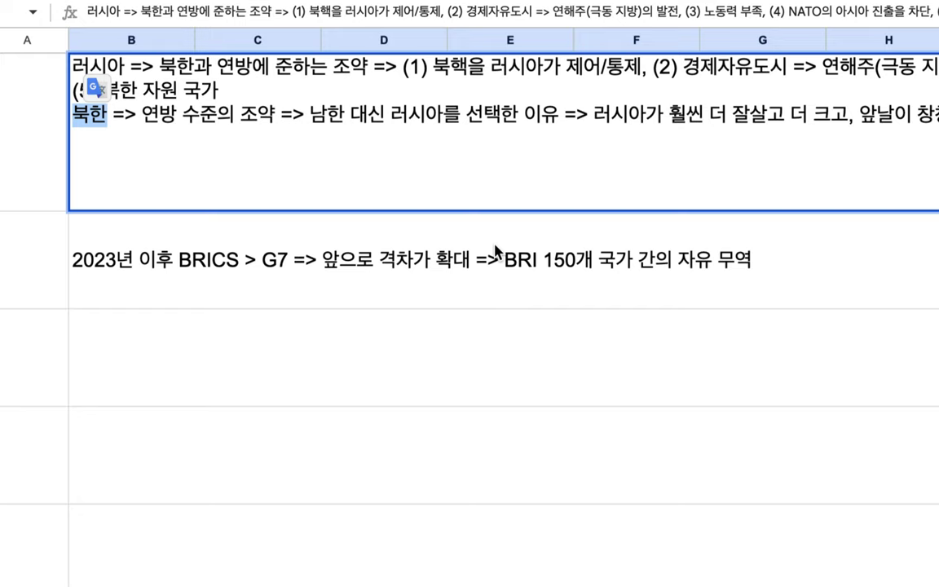
left_click(599, 115)
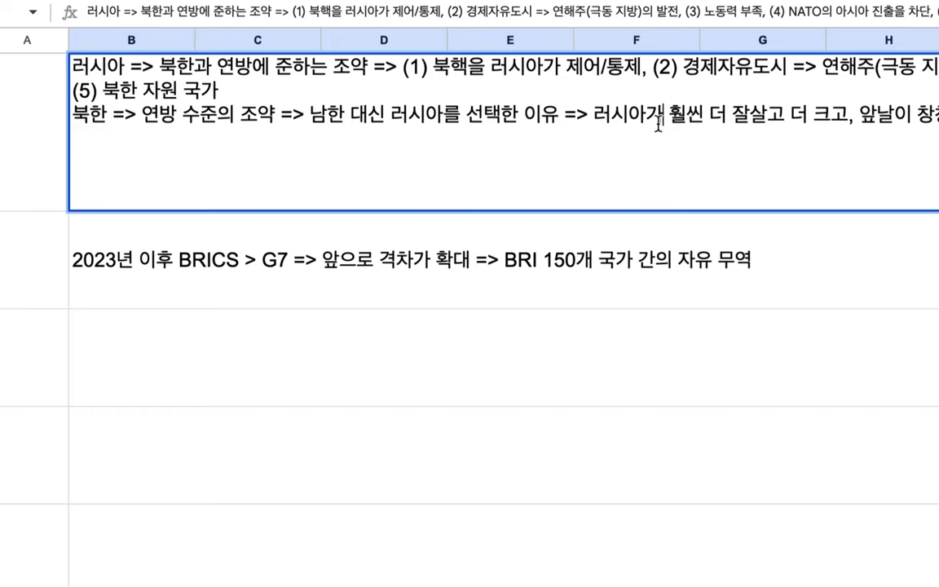
scroll(599, 119, "right", 3)
scroll(694, 118, "right", 9)
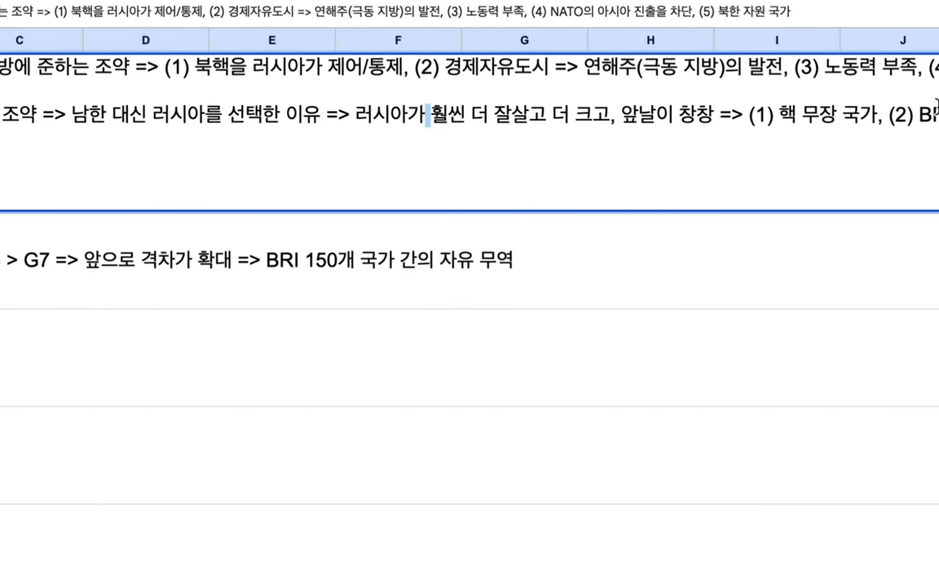
left_click_drag(692, 118, 821, 119)
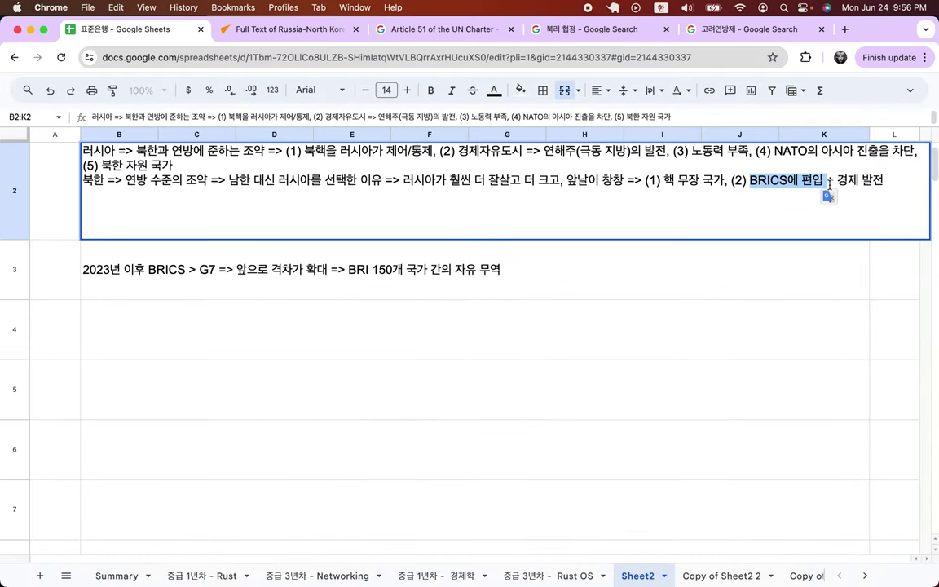
Step: Read back through Articles 22 to 13 of the Russia-North Korea agreement on the Sputnik page, and return to the spreadsheet notes
left_click(277, 29)
scroll(441, 314, "down", 20)
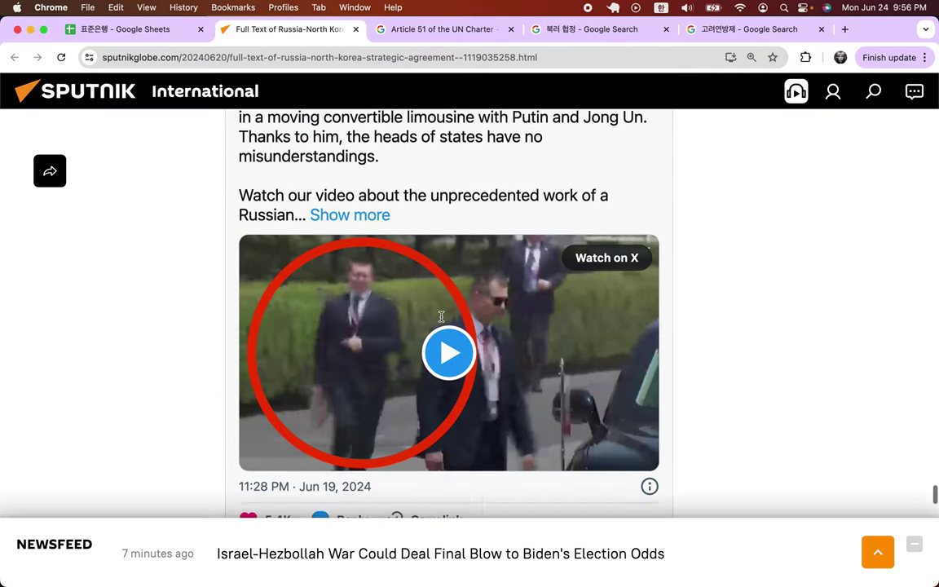
scroll(440, 315, "up", 15)
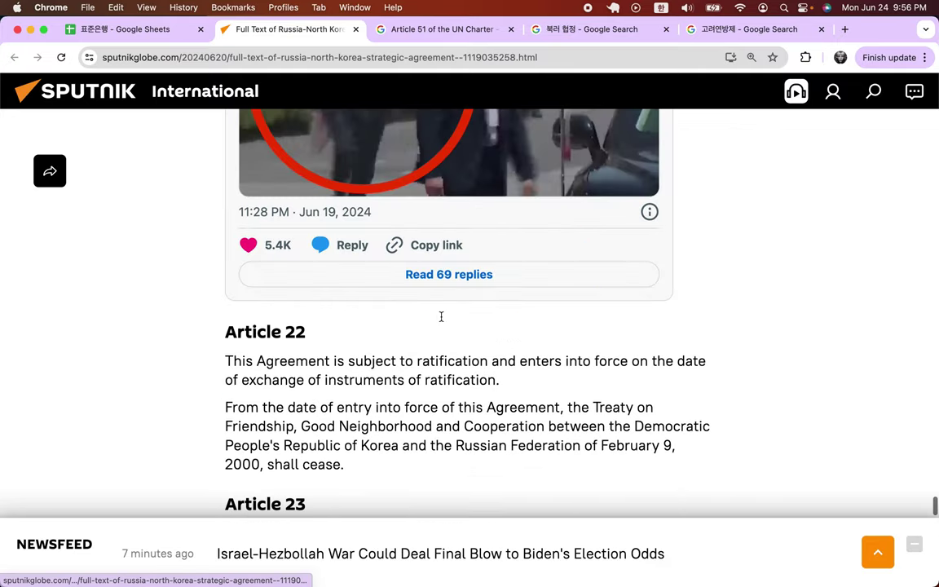
scroll(441, 315, "up", 5)
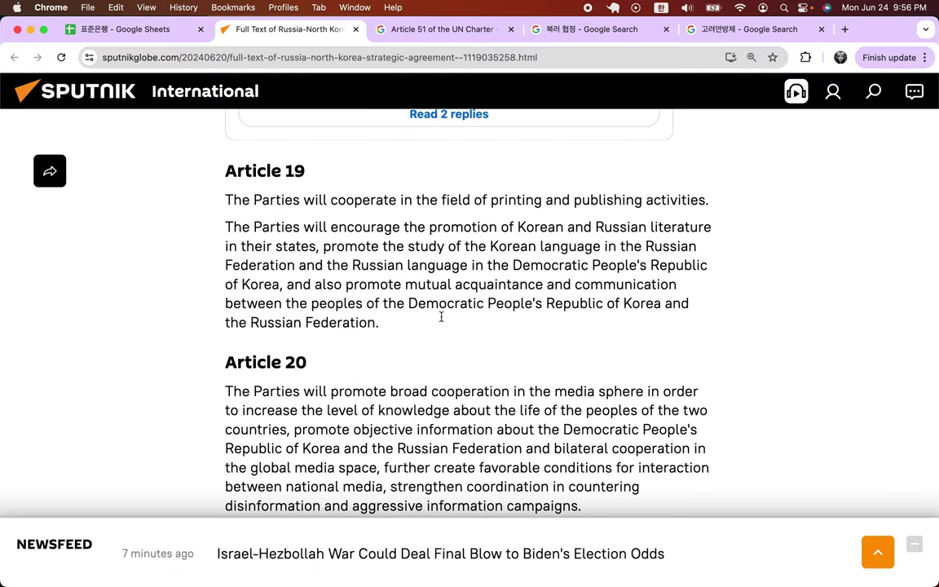
scroll(441, 316, "up", 10)
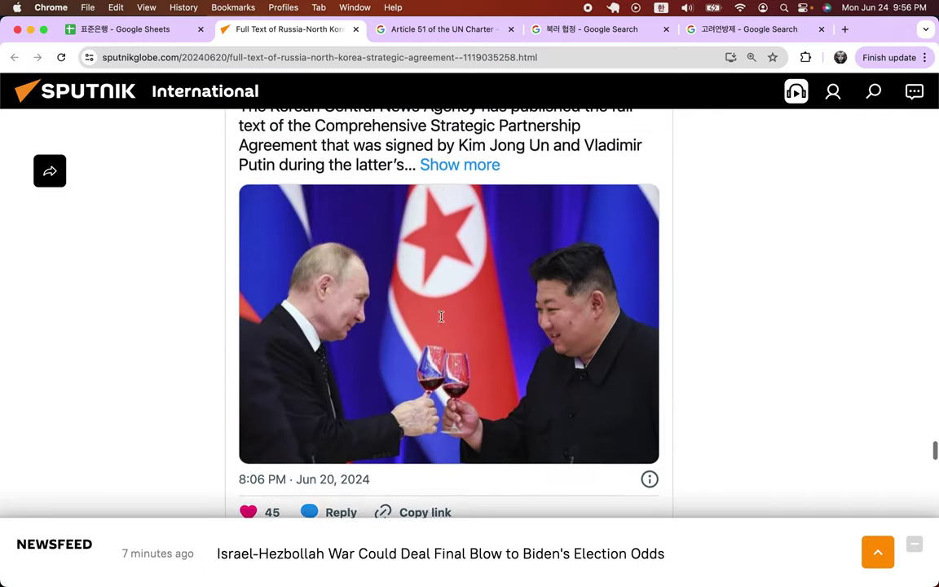
scroll(441, 316, "up", 8)
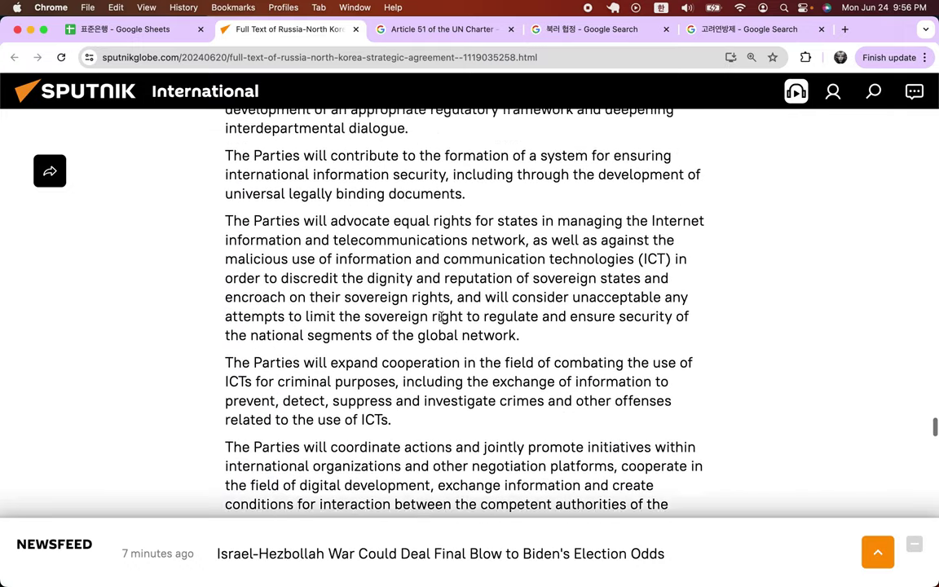
scroll(441, 317, "up", 3)
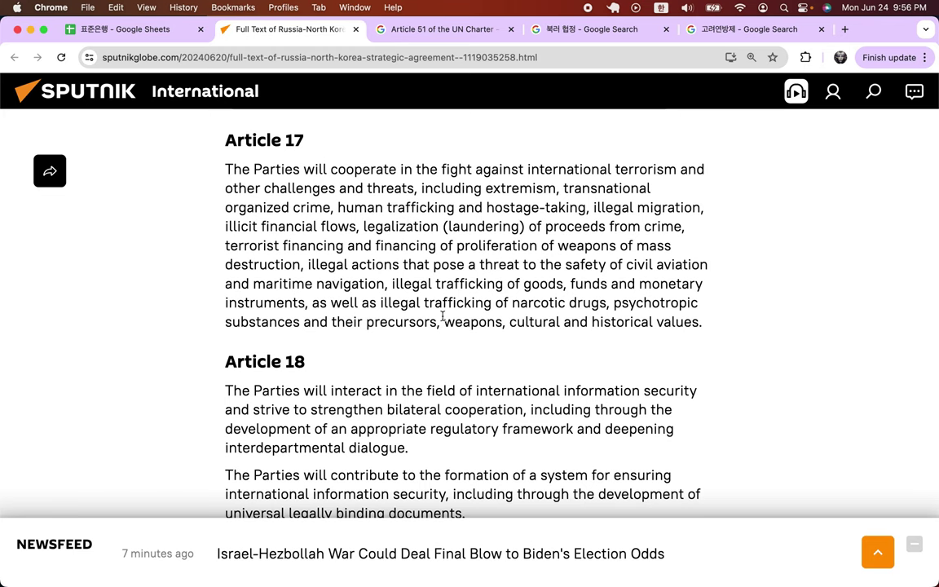
scroll(442, 316, "up", 15)
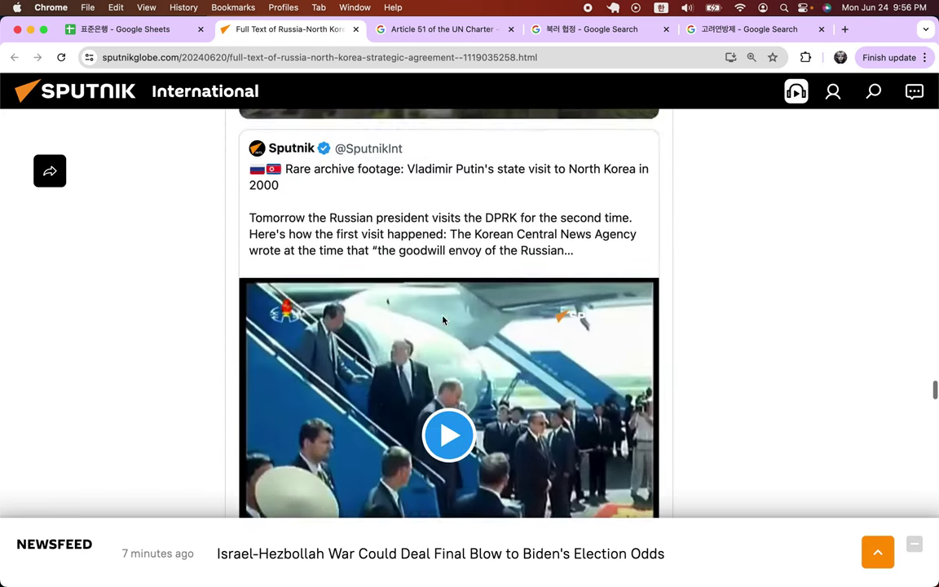
scroll(443, 321, "down", 6)
scroll(443, 317, "up", 1)
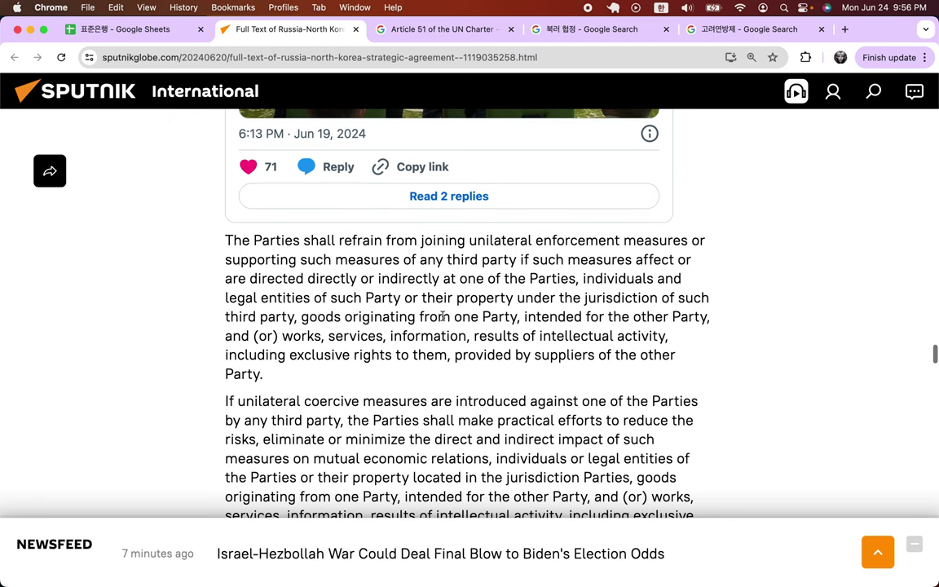
scroll(443, 317, "up", 10)
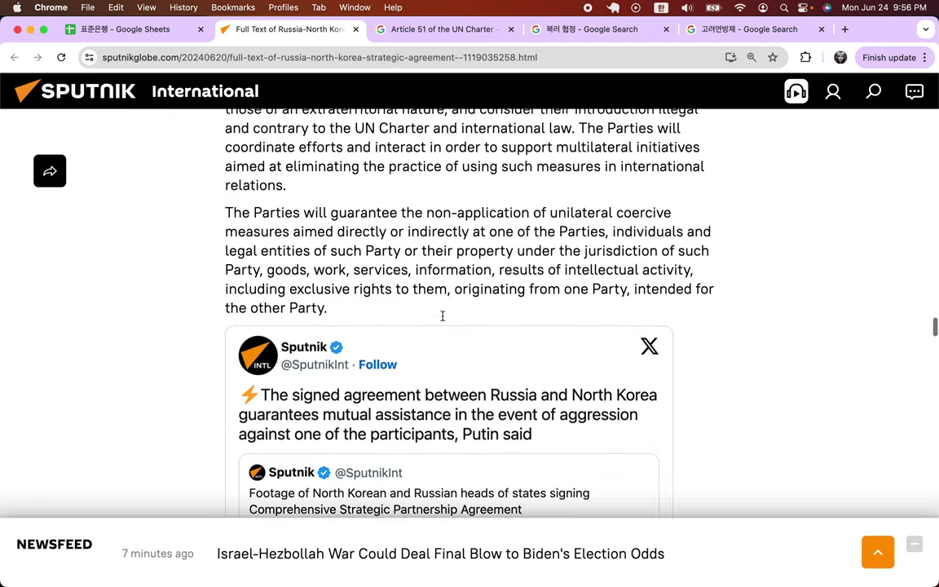
scroll(442, 321, "down", 2)
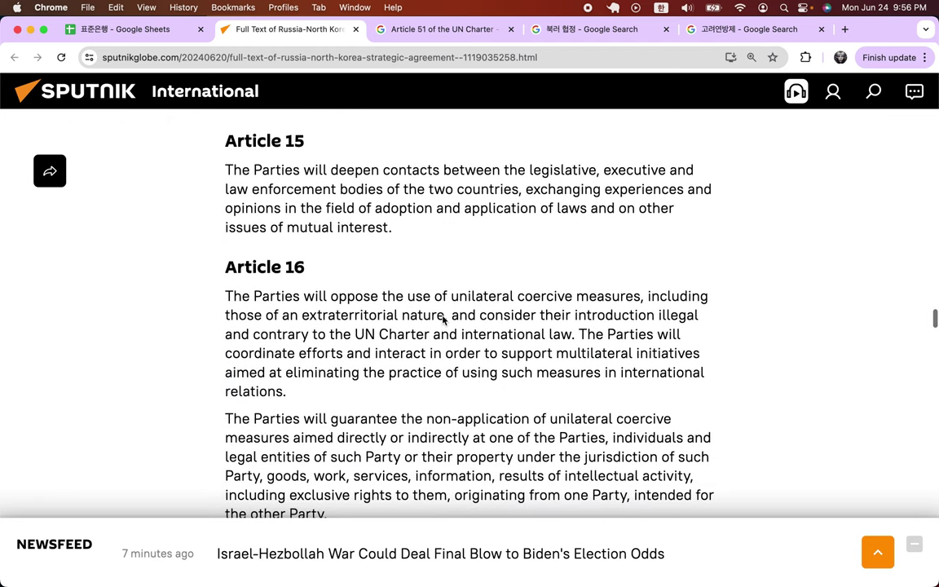
scroll(442, 320, "up", 5)
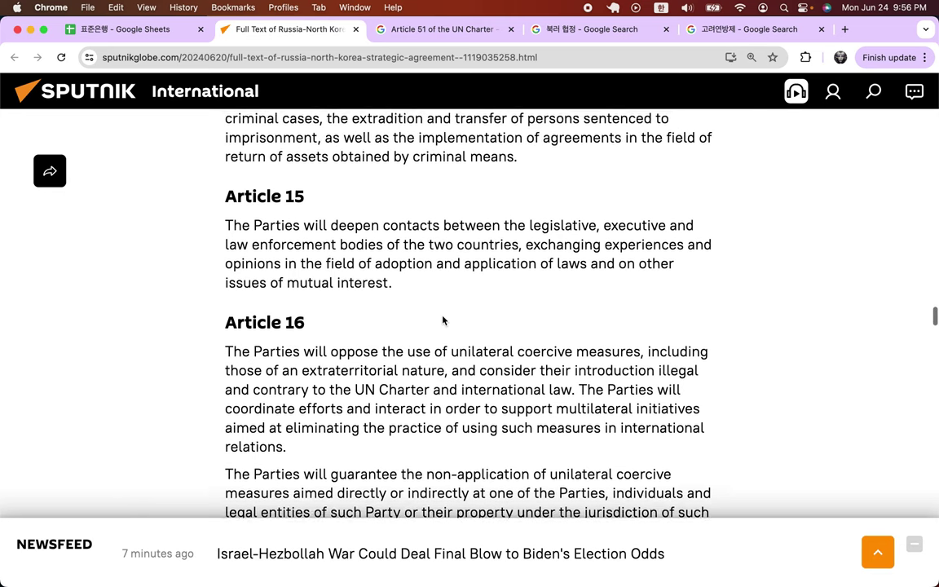
scroll(442, 320, "up", 1)
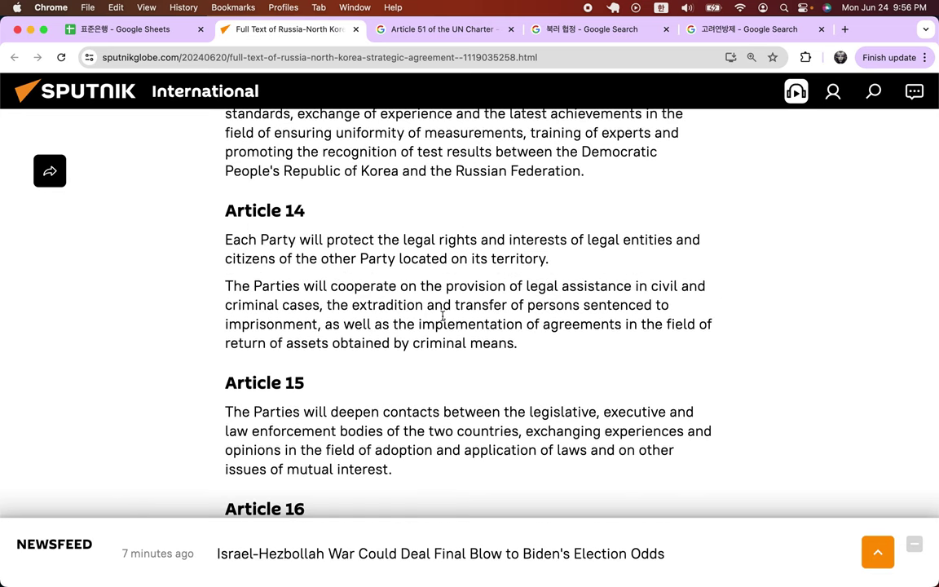
scroll(442, 318, "up", 6)
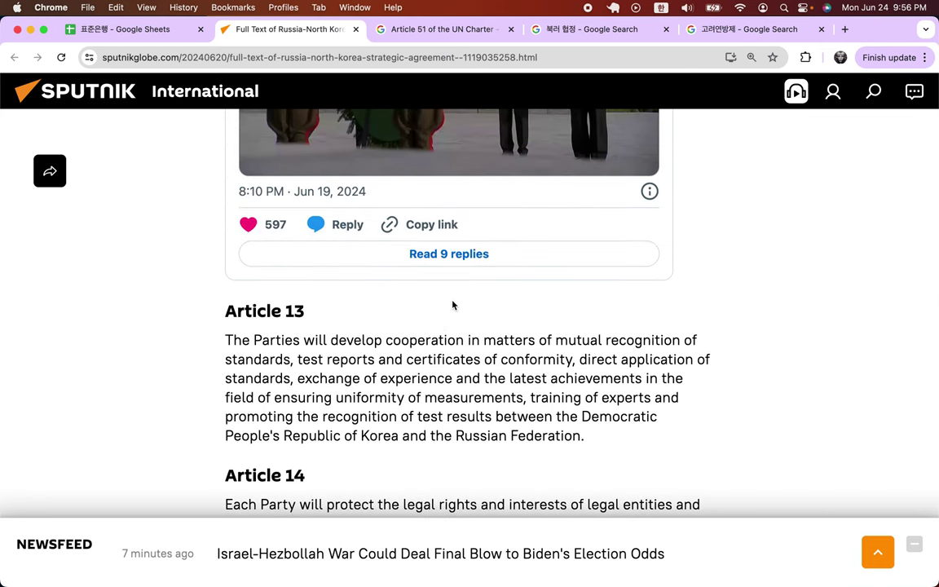
left_click(153, 33)
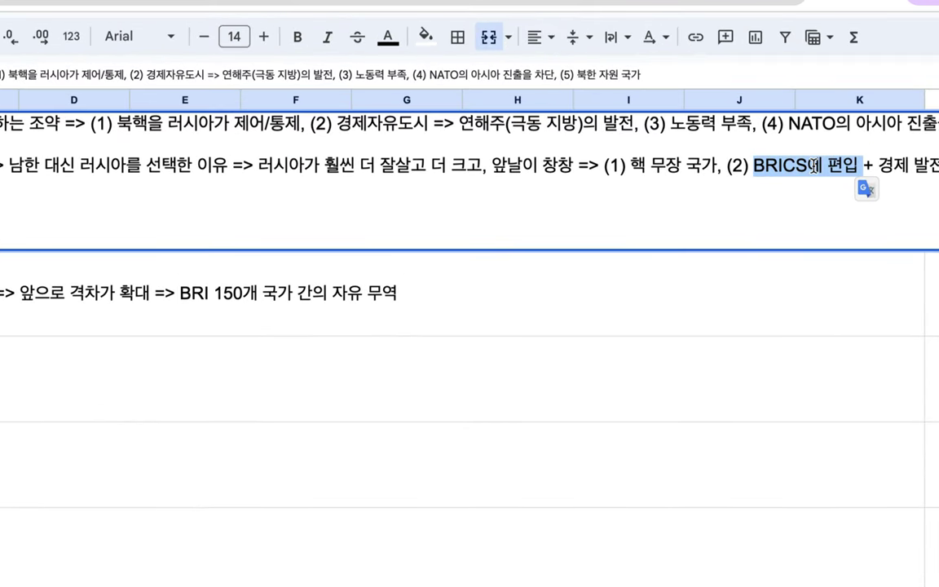
Step: Add ", (3) 러시아 경제에 편입" to the end of the North Korea line in the row 2 notes
left_click_drag(628, 165, 695, 166)
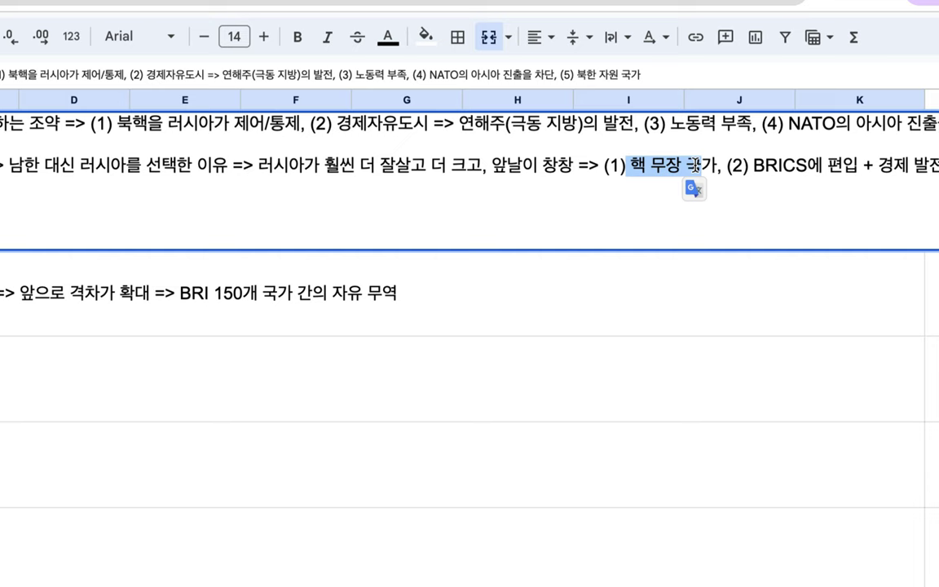
left_click(864, 171)
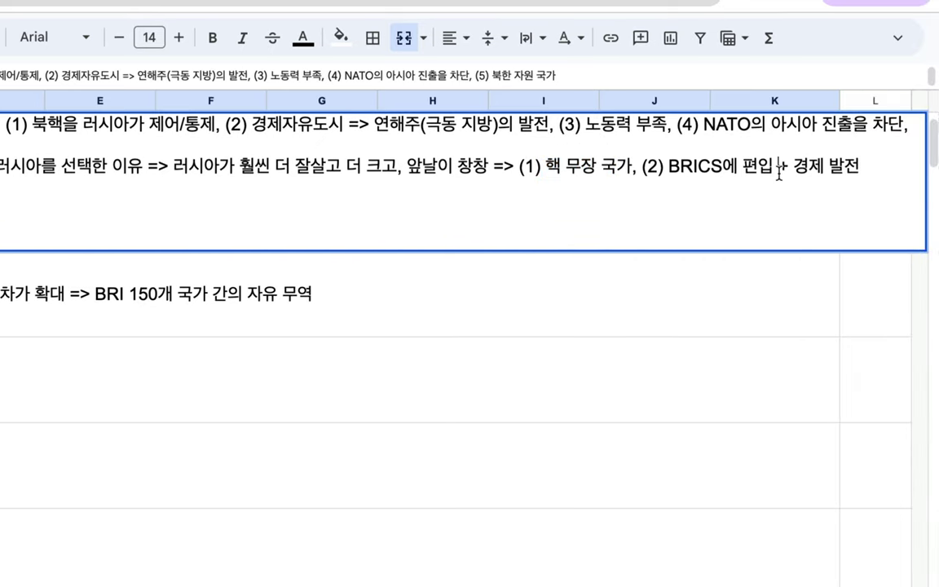
left_click_drag(779, 168, 874, 172)
left_click(872, 172)
type(", (3) 러")
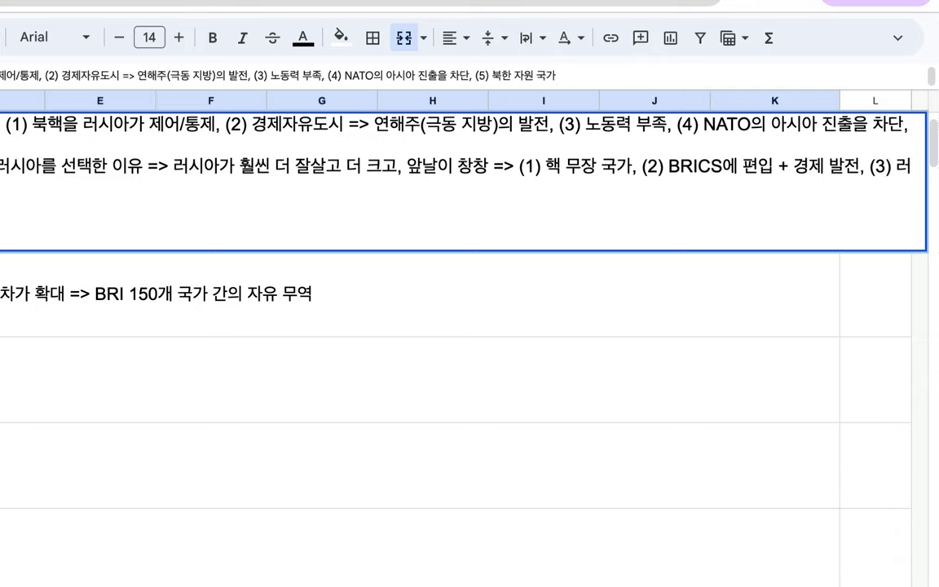
type("시아 경제에 편입")
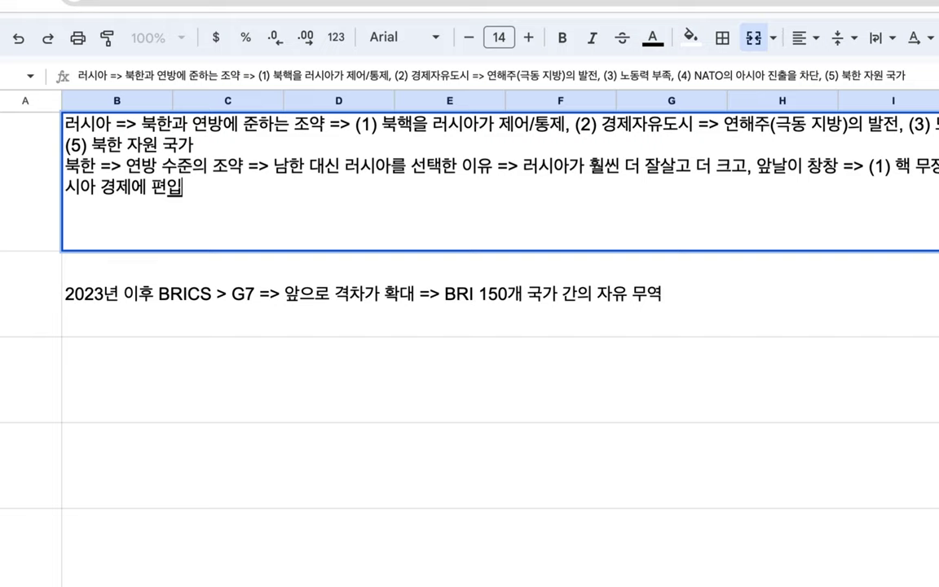
Step: Append ", (4) 중국과의 경제 협력을 간접적으로 활성화" to the North Korea line and finish editing the row 2 notes
type(", ")
type("(4)")
type(" 중국과")
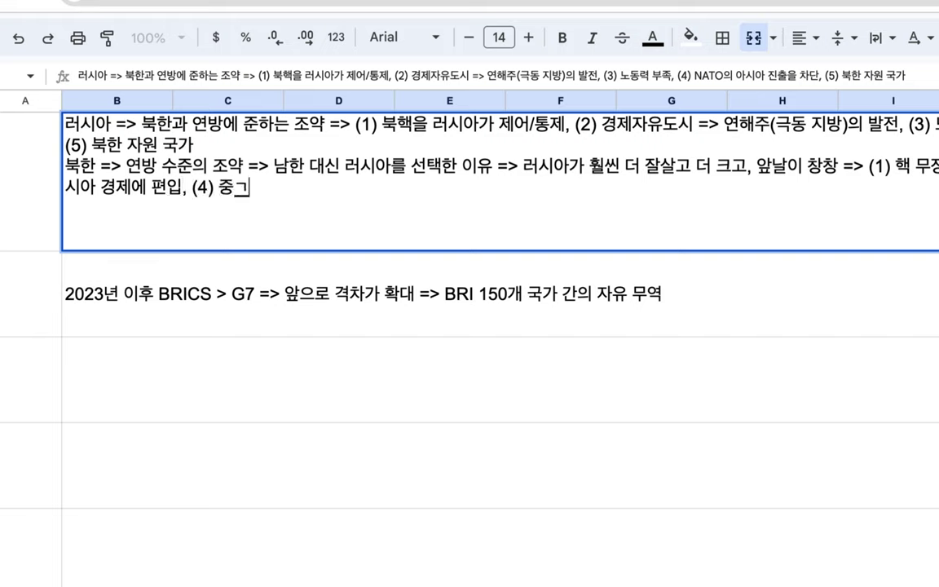
type("의 경제 ")
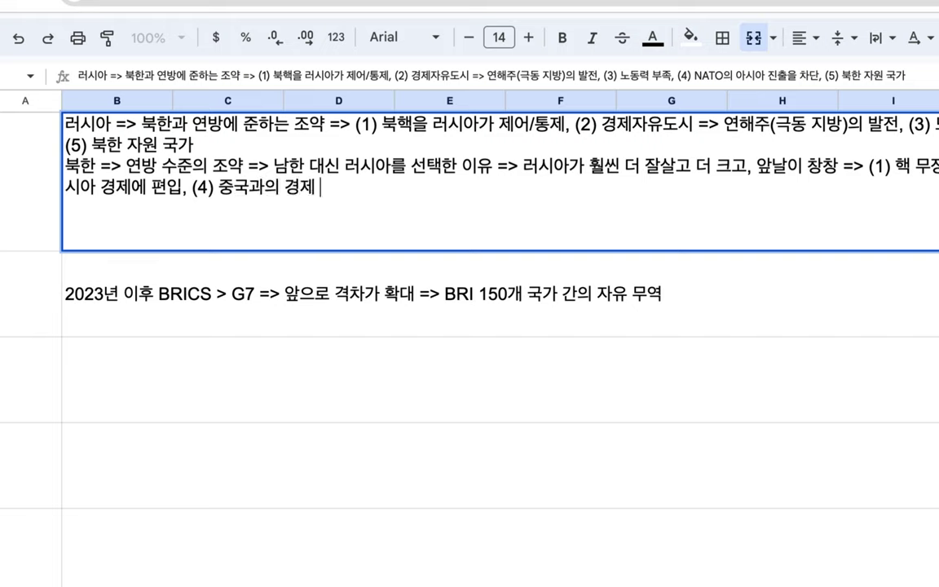
type("협력을 회")
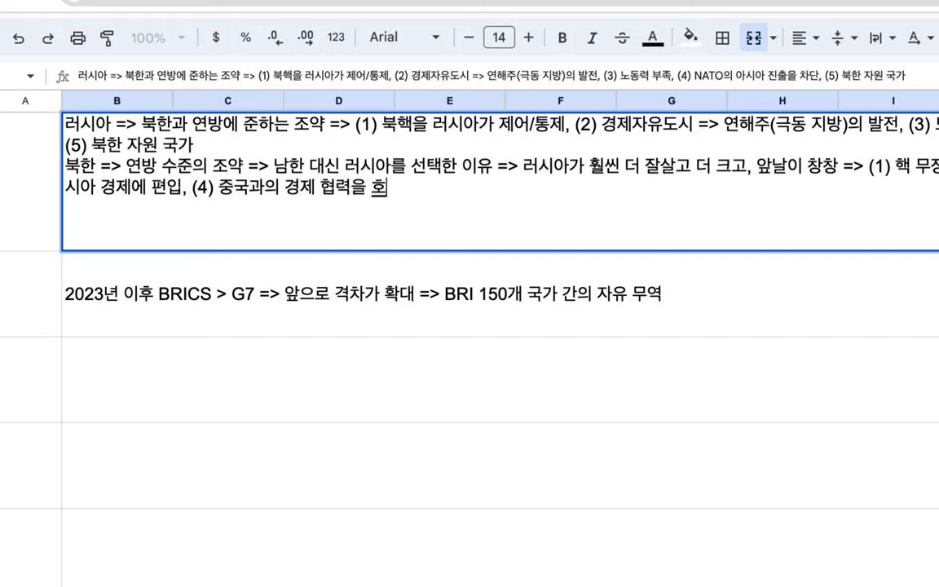
type("벤개")
key("BackSpace")
key("BackSpace")
key("BackSpace")
key("BackSpace")
key("BackSpace")
type("갠")
key("BackSpace")
type("간접적으로")
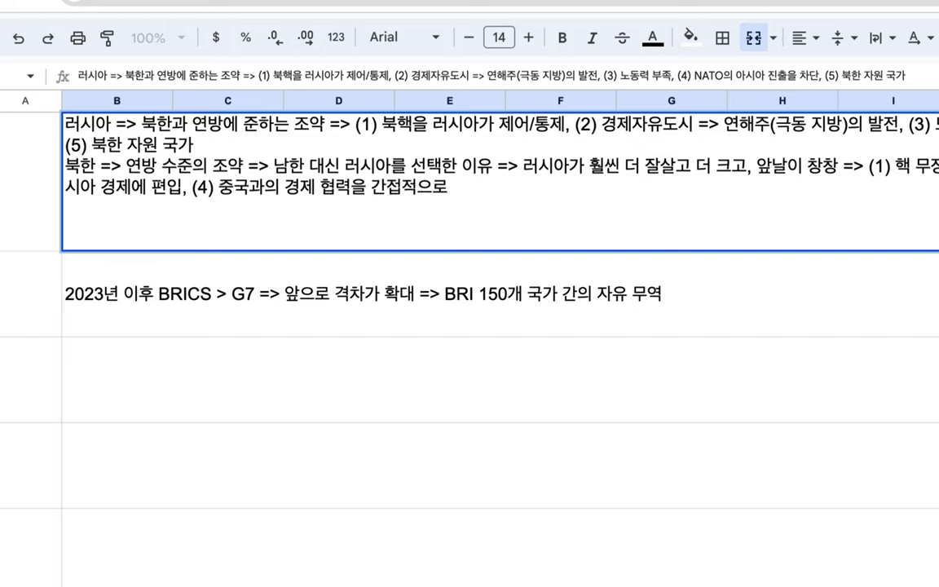
type(" 활성화")
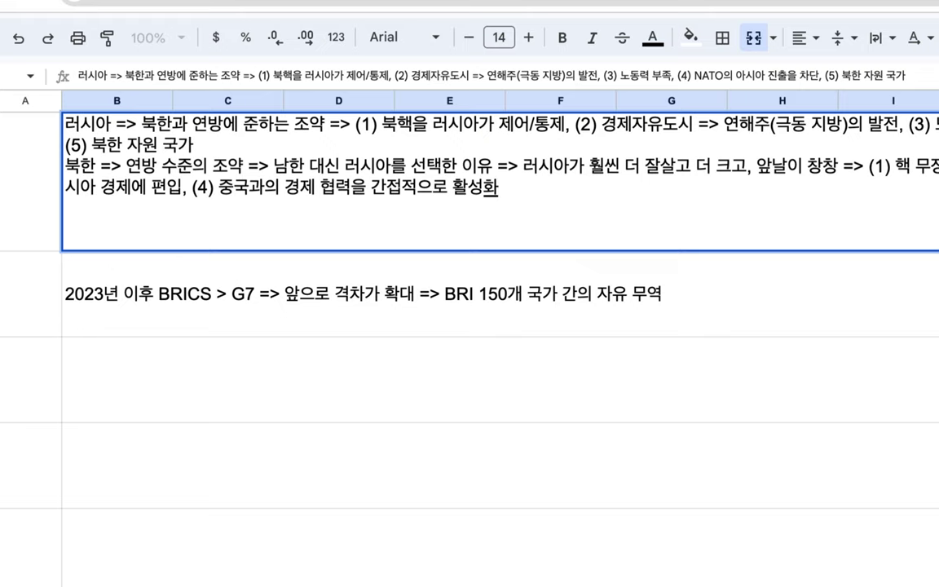
left_click(114, 403)
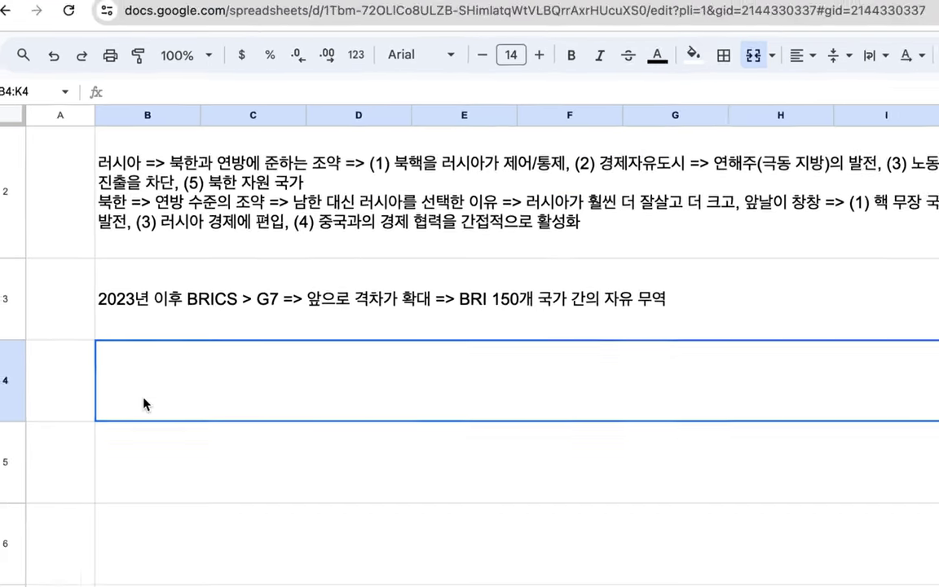
Step: Clear the notes in rows 2 and 3 of the sheet
left_click_drag(274, 228, 270, 309)
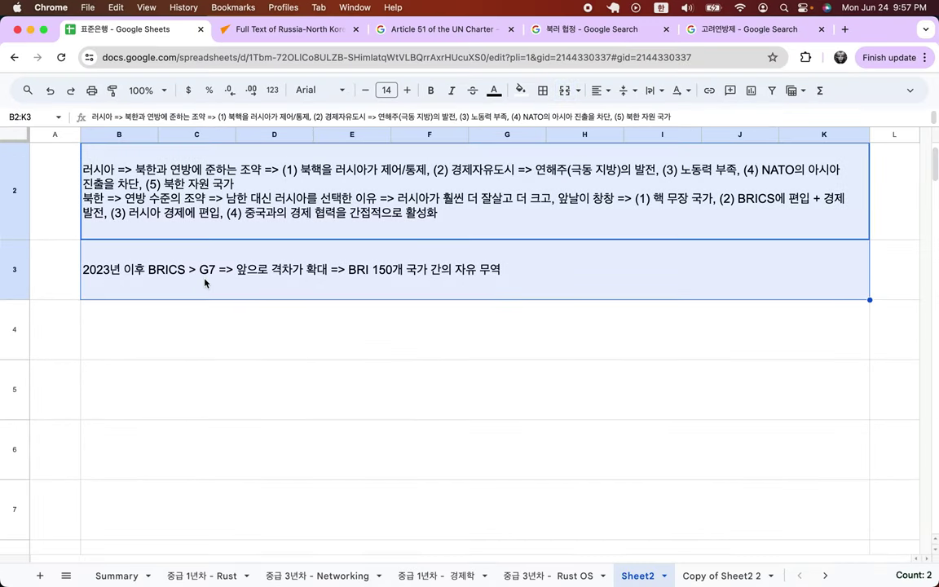
key("Delete")
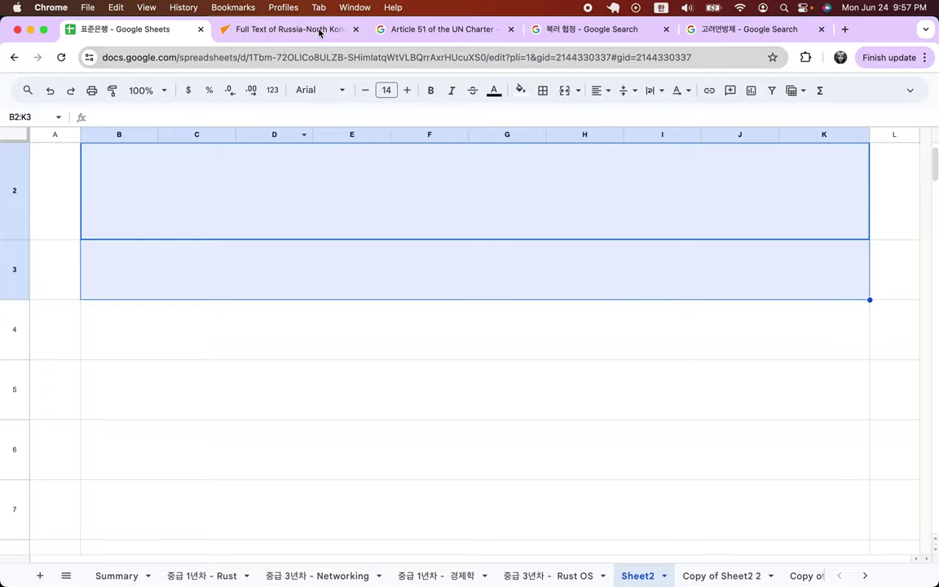
Step: Go back through the Russia-North Korea agreement on the Sputnik page to the passage before Article 11, highlighting "special/free economic zones"
left_click(293, 30)
scroll(372, 281, "down", 1)
scroll(372, 281, "down", 5)
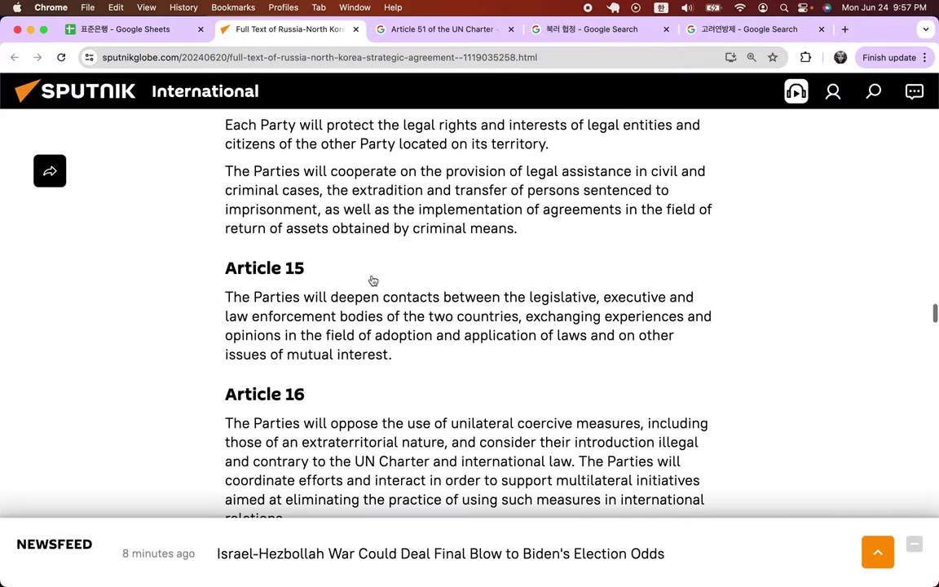
scroll(372, 281, "up", 1)
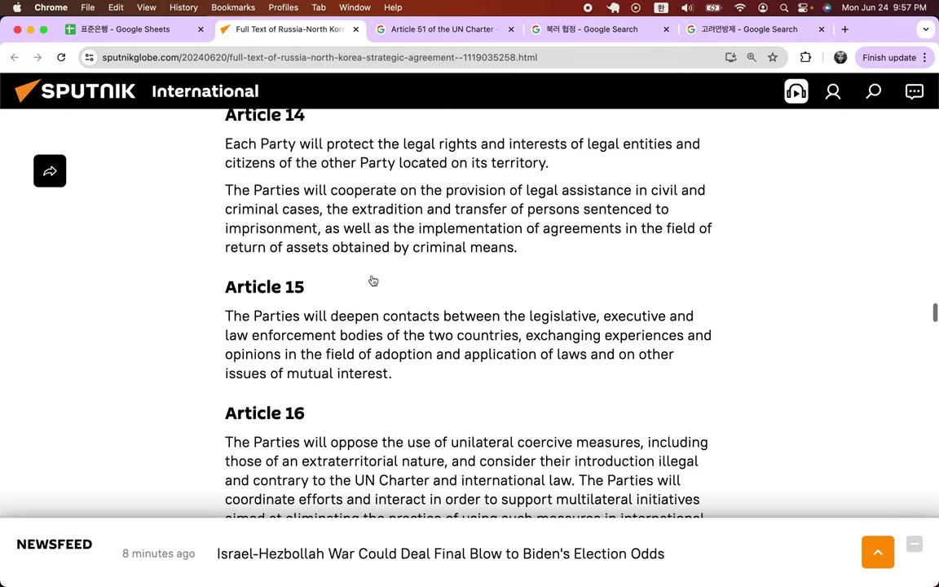
scroll(372, 281, "up", 10)
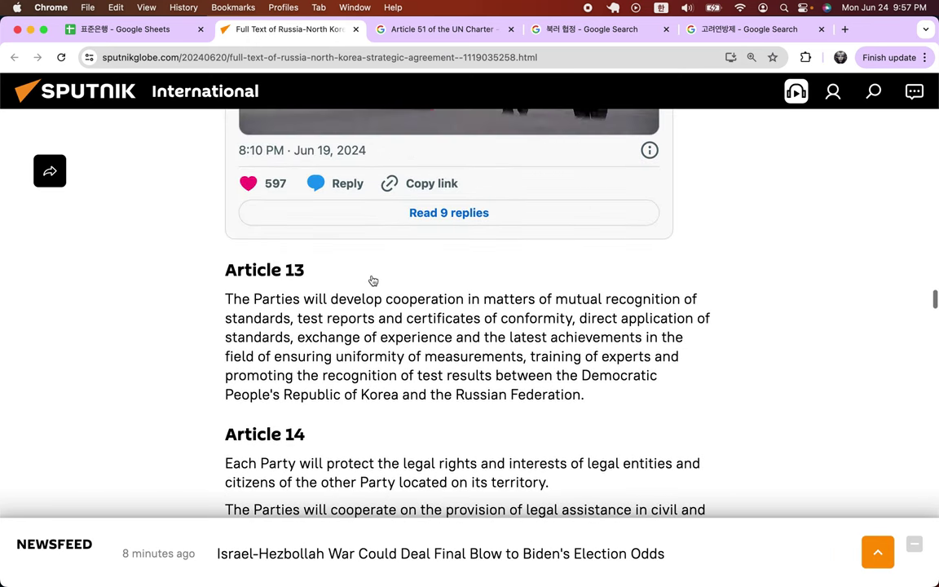
scroll(372, 281, "up", 5)
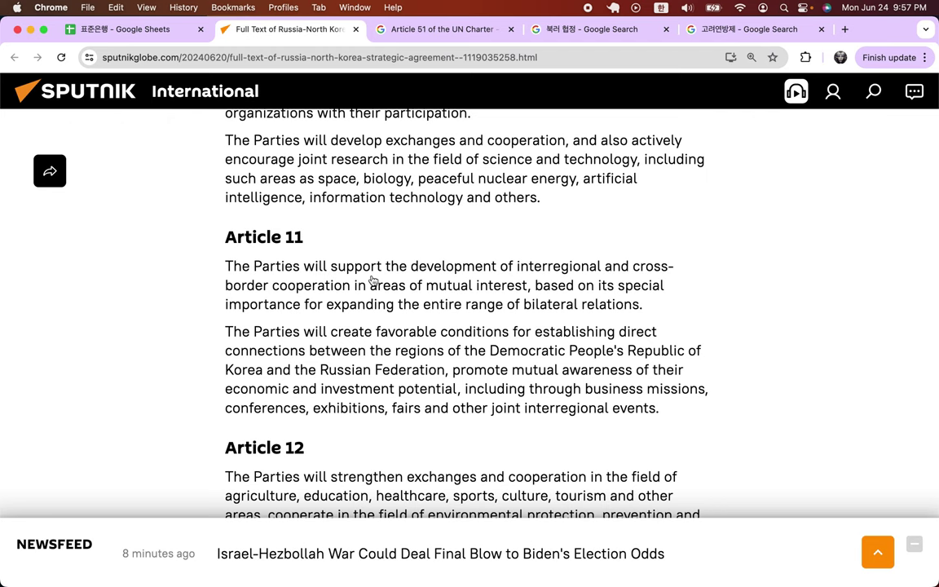
scroll(373, 279, "up", 3)
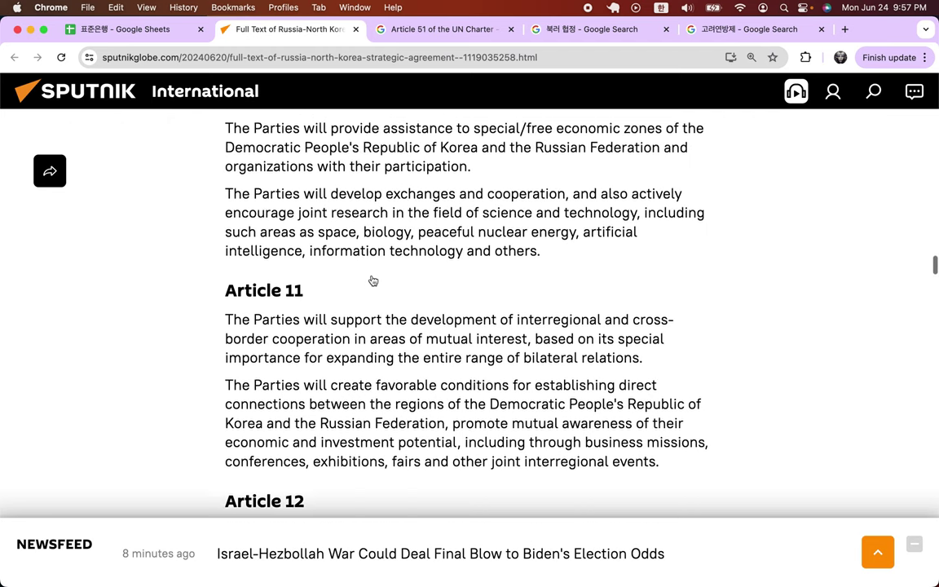
scroll(372, 279, "up", 2)
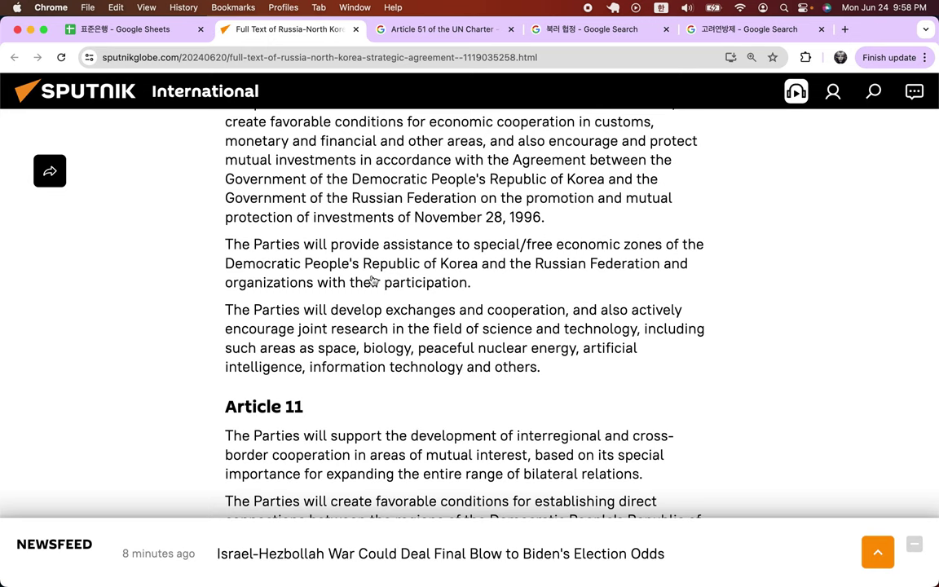
scroll(372, 279, "up", 1)
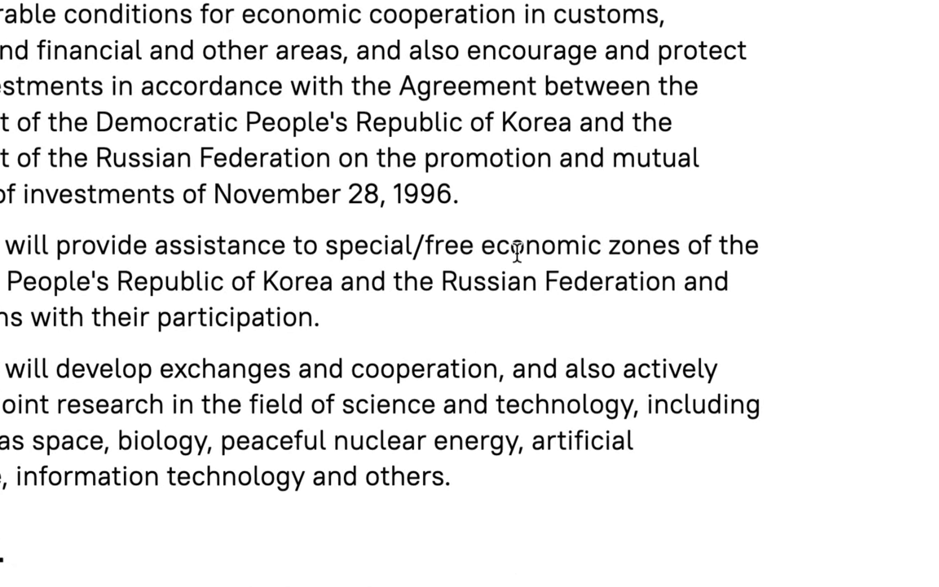
left_click_drag(326, 245, 683, 256)
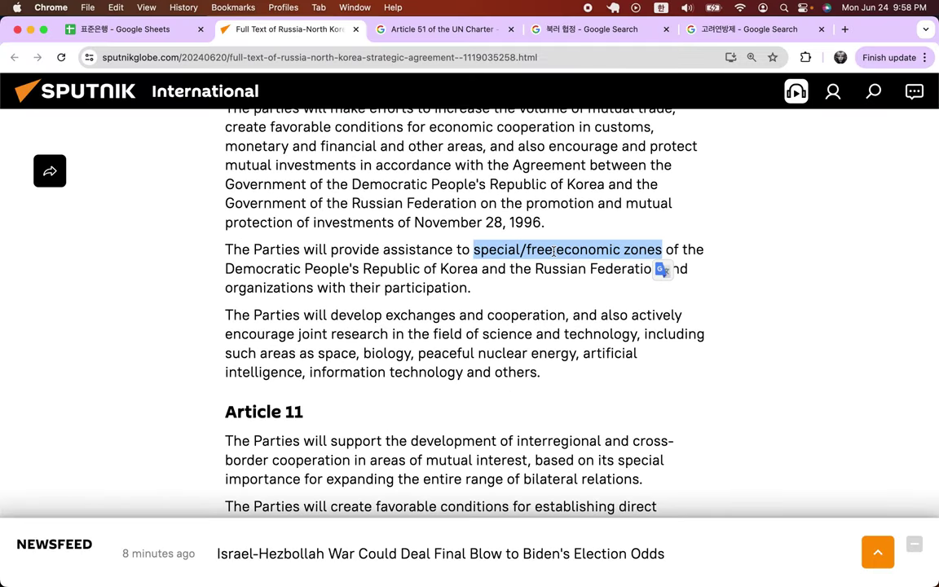
Step: Switch back to the spreadsheet and write "국가 간 자유 무역 => 각국에 자유도시를 건설" in row 2 under the title
left_click(159, 33)
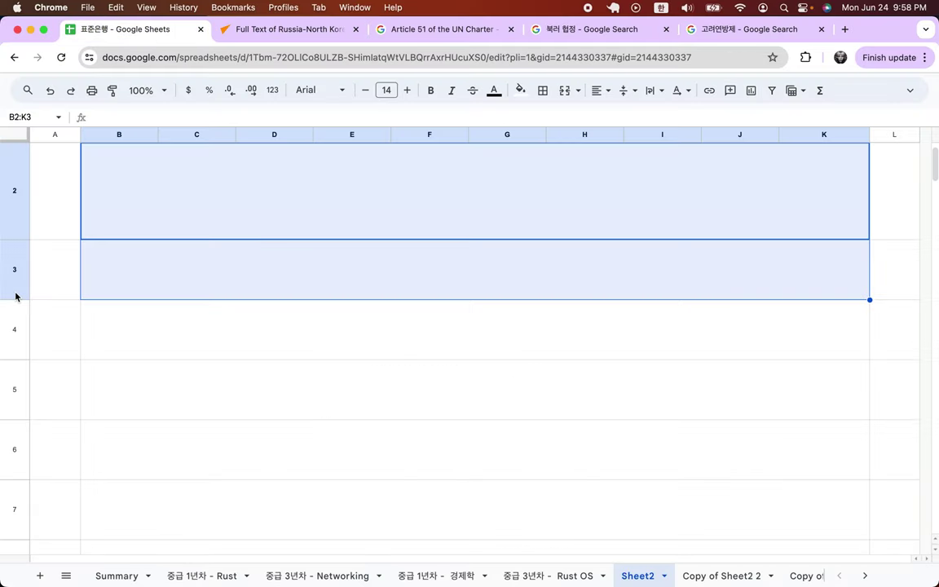
scroll(15, 296, "up", 1)
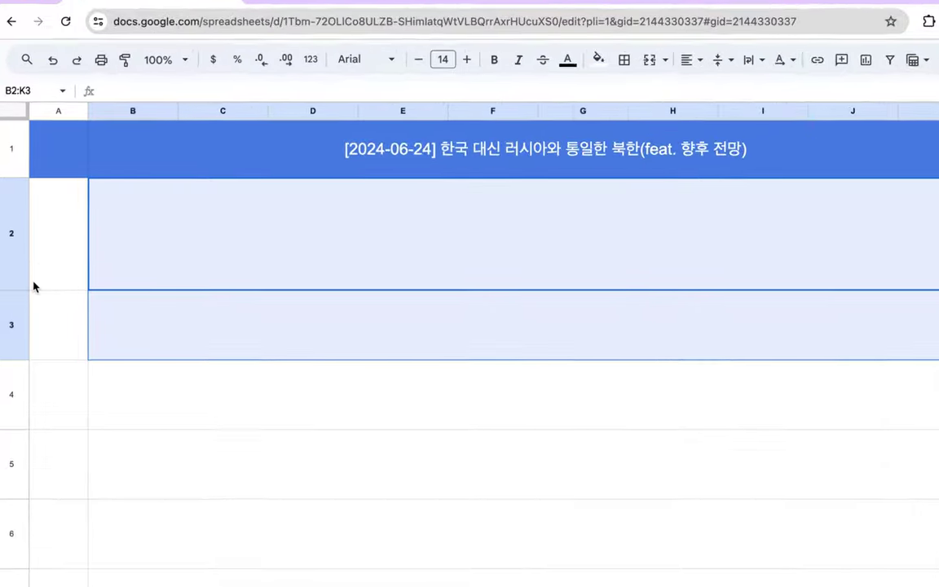
double_click(153, 250)
type("국가 간 재")
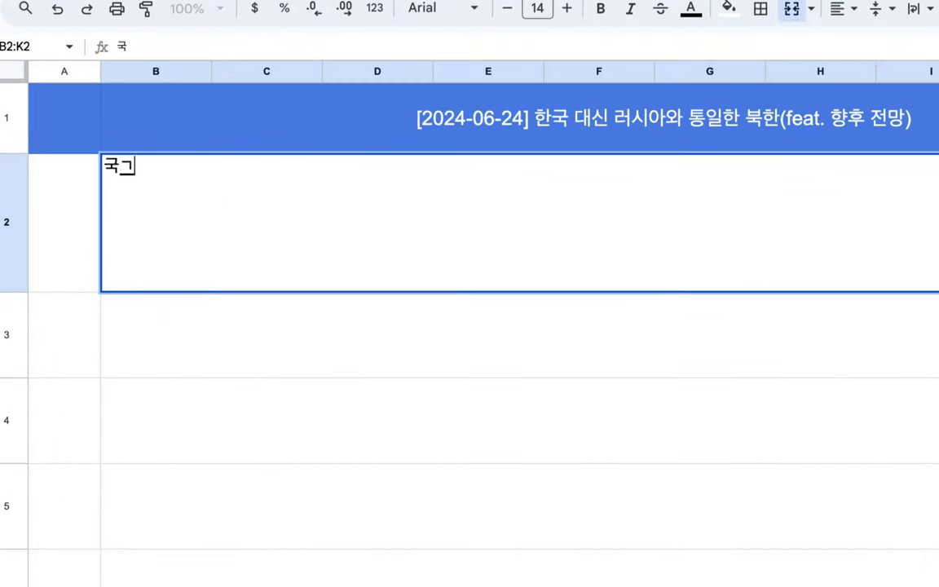
type("유 무역 =")
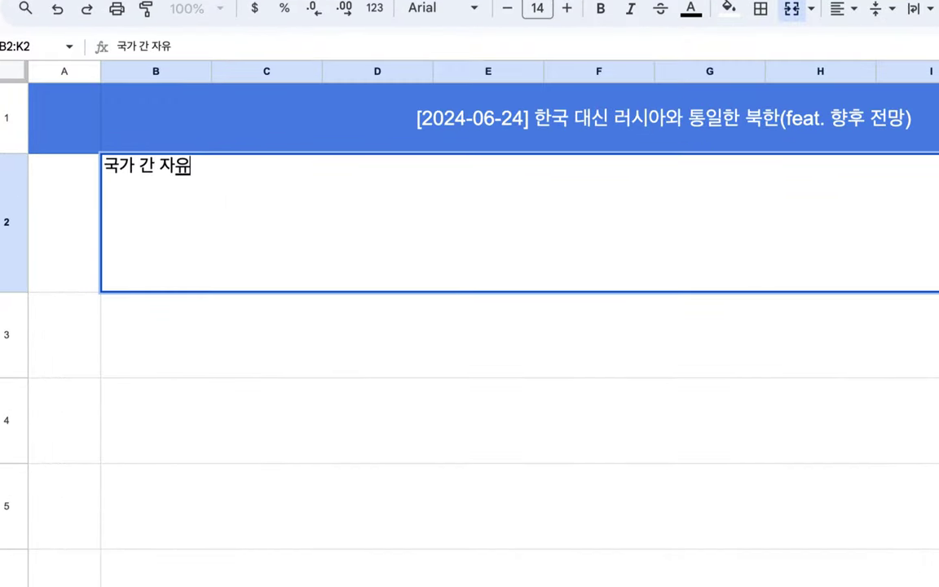
type("> ")
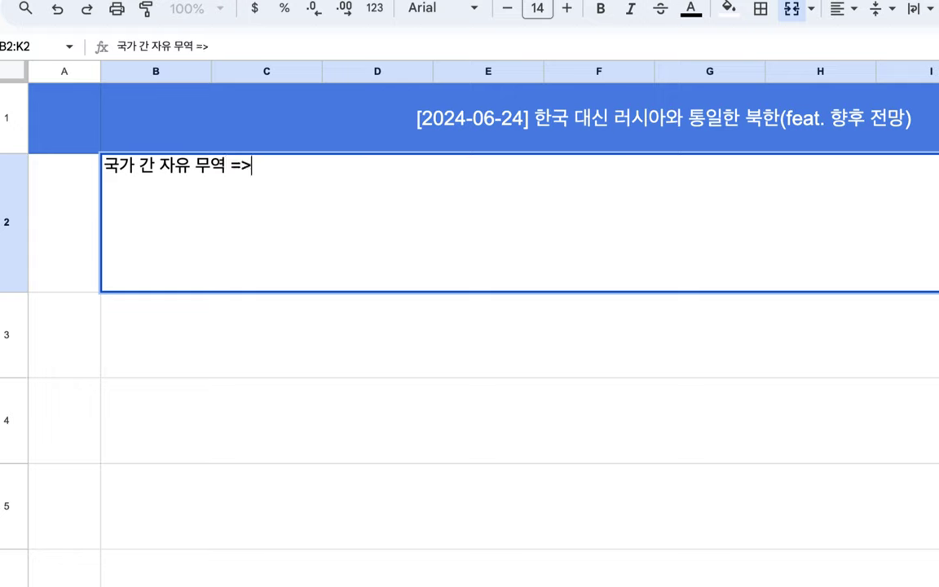
type("각국에 ㅈ")
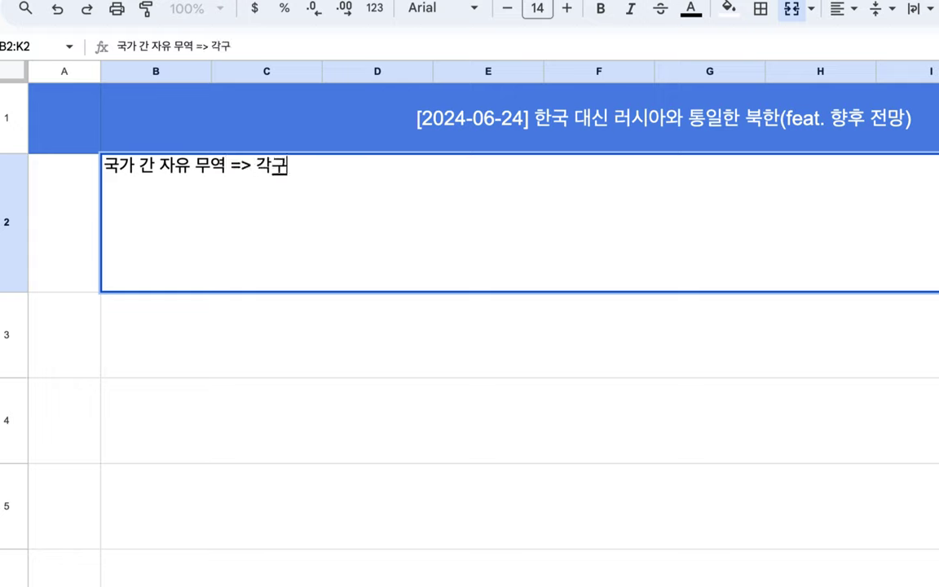
type("자유")
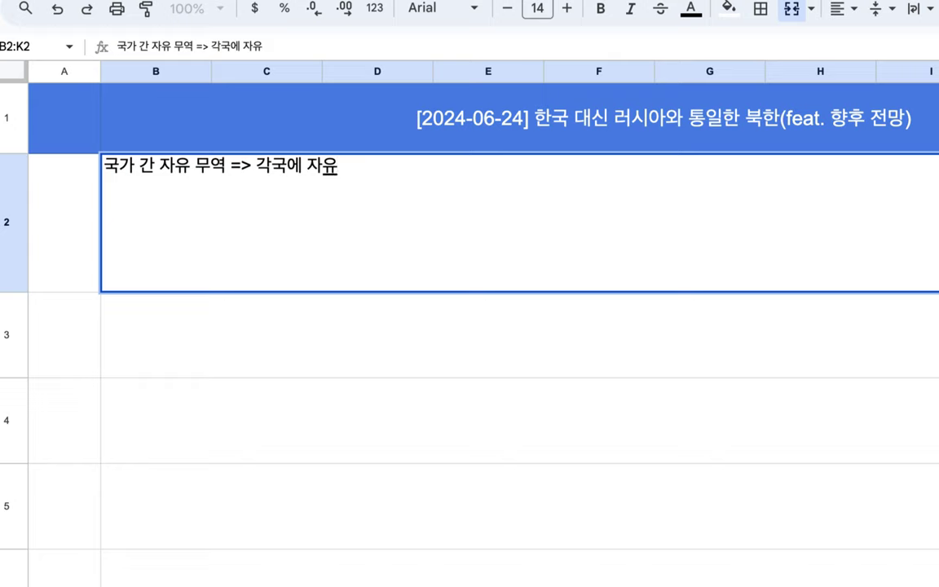
type("도시를 건설")
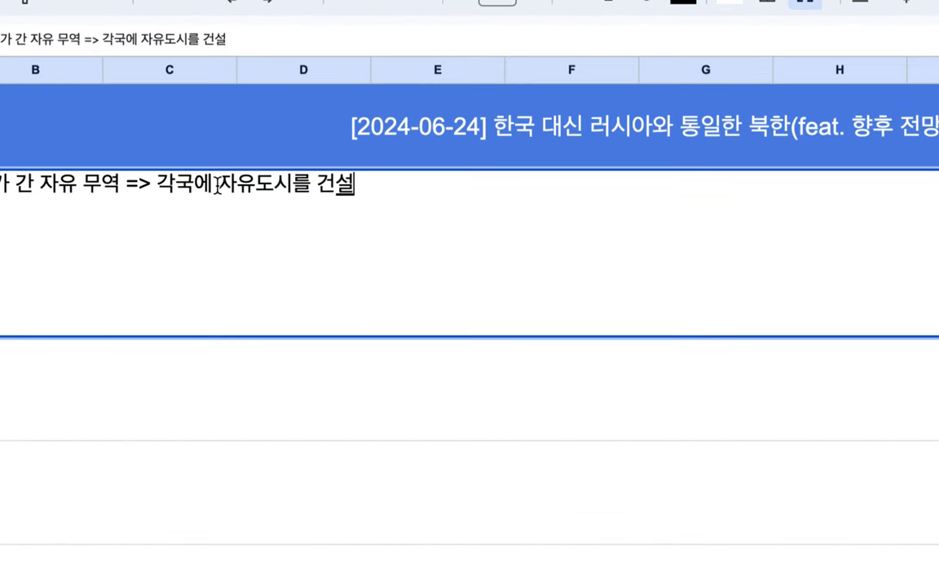
Step: Highlight "자유도시" in the row 2 note for emphasis, and leave the cell
left_click_drag(217, 184, 288, 182)
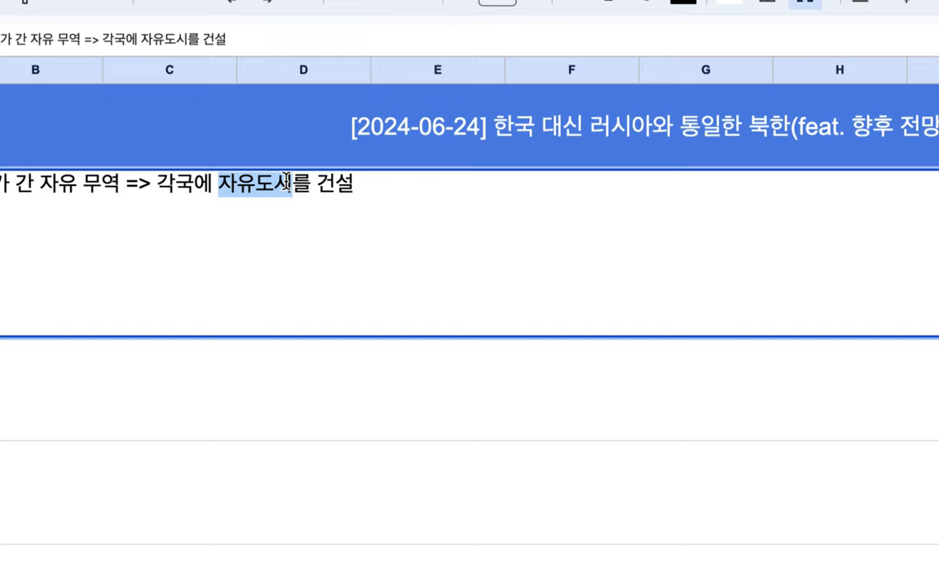
left_click(355, 184)
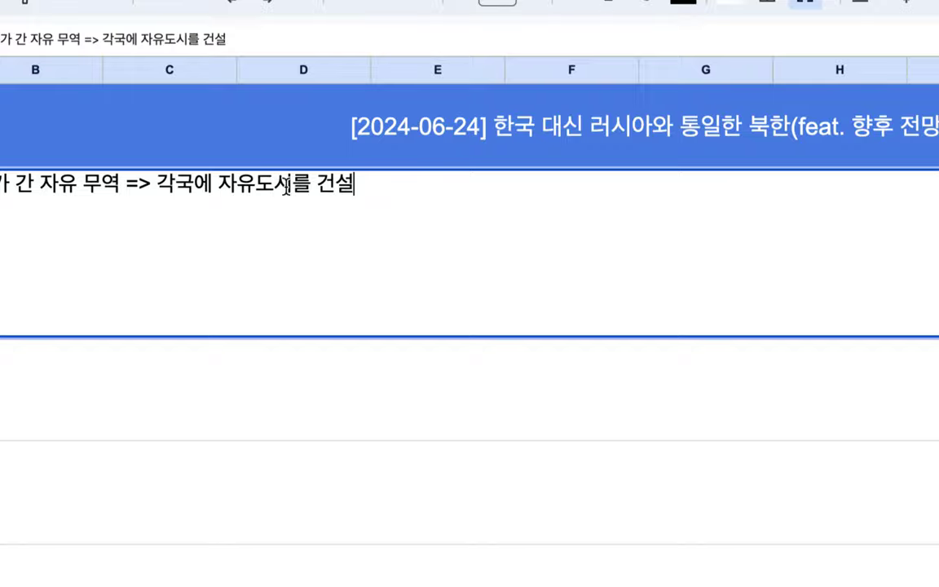
left_click_drag(217, 184, 292, 185)
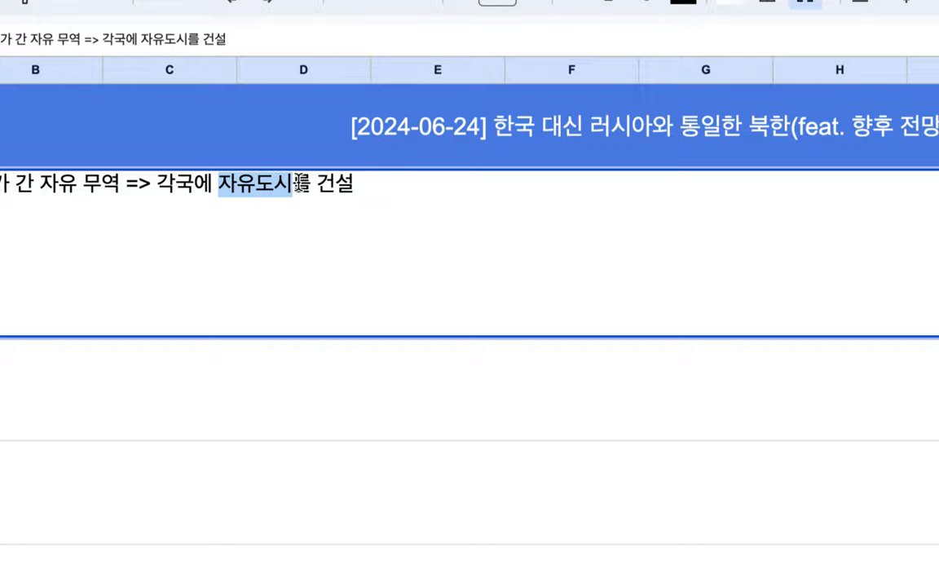
left_click(196, 373)
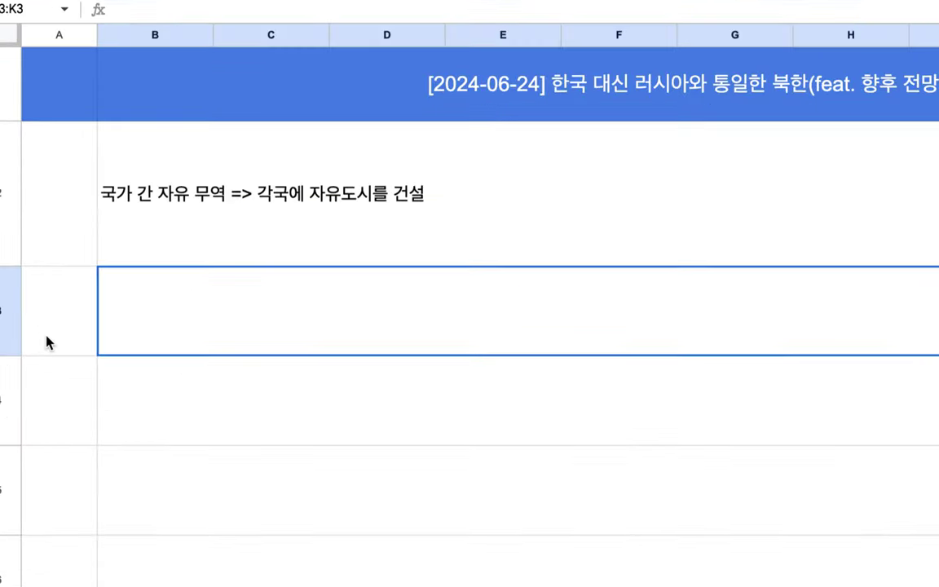
Step: Write "BRI 150개 국가 => 자유 무역 => (1) 각국이 경제자유도시를 건설," in row 3
double_click(142, 316)
type("ㅠ")
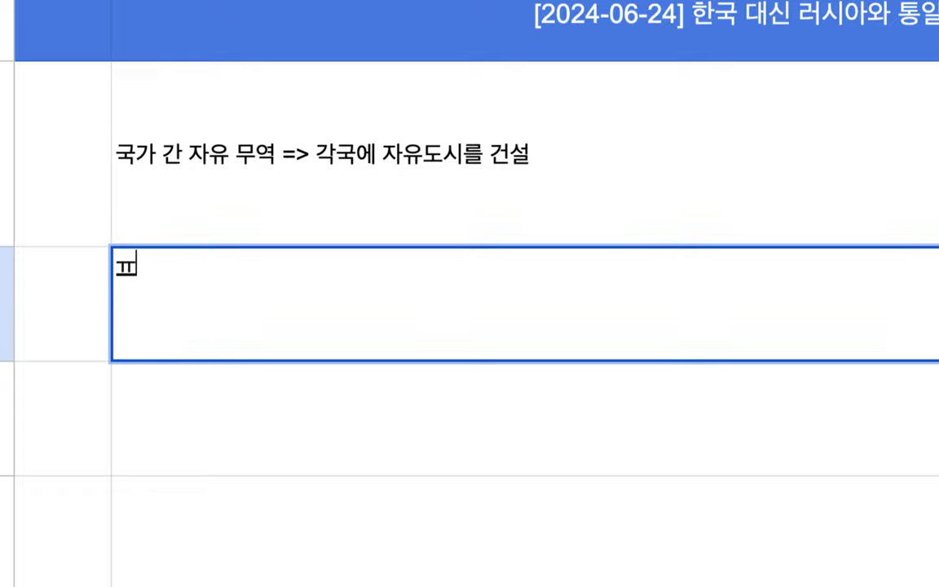
key("BackSpace")
type("BRI 150개 국가 => 자유 무역 =>")
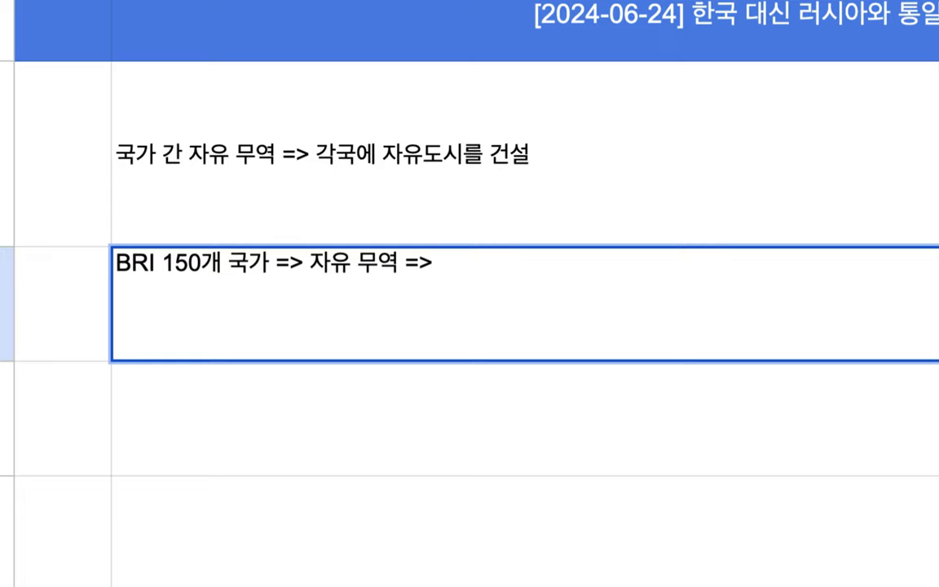
type(" (1) 각국이 ㅈ")
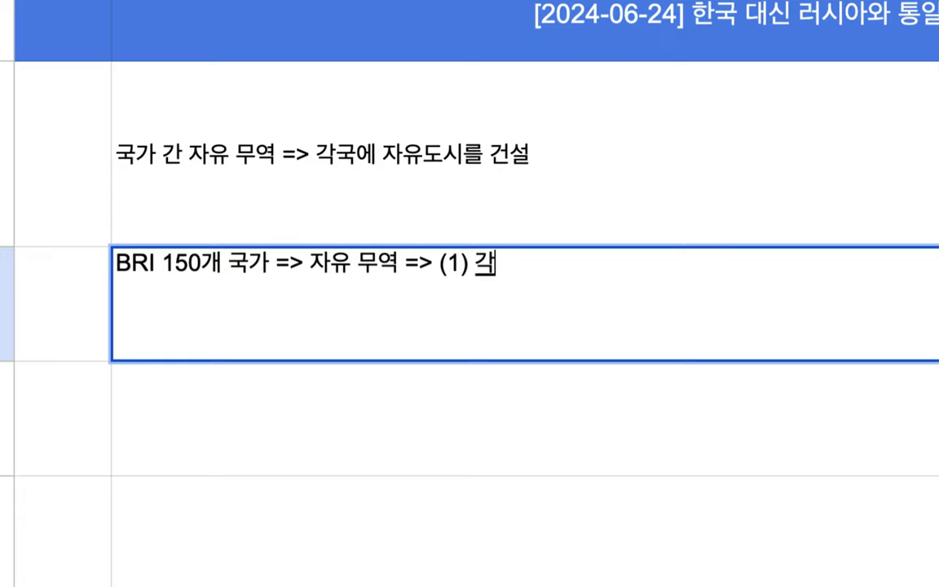
type("ㅏ유")
key("BackSpace")
key("BackSpace")
key("BackSpace")
type("경제쟁")
key("BackSpace")
type("자유도시를 게")
key("BackSpace")
type("건설, (")
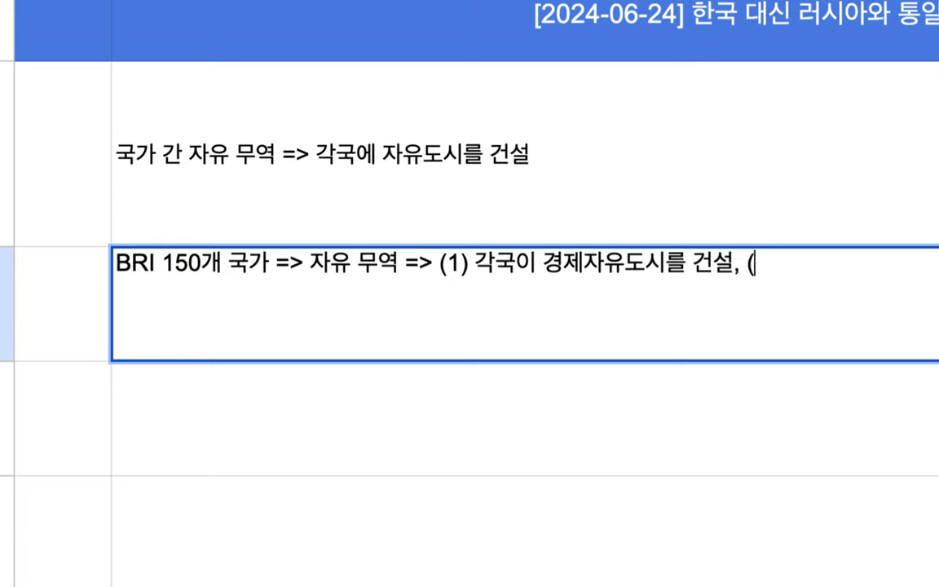
Step: Continue the row 3 note with the second point, "(2)자유도시를 통해, 사람과 물자의 이동,"
type("2)자유도시를 통해")
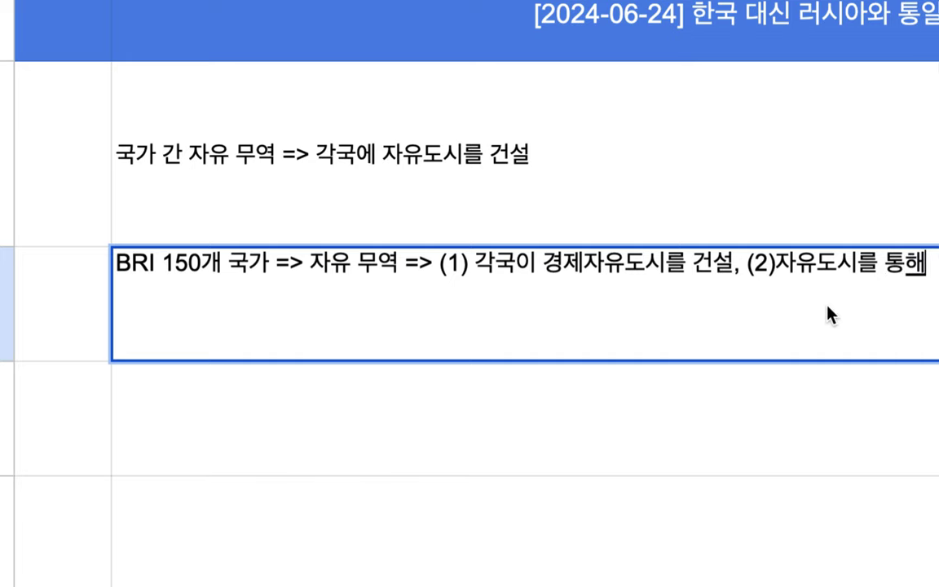
type(", 무관세")
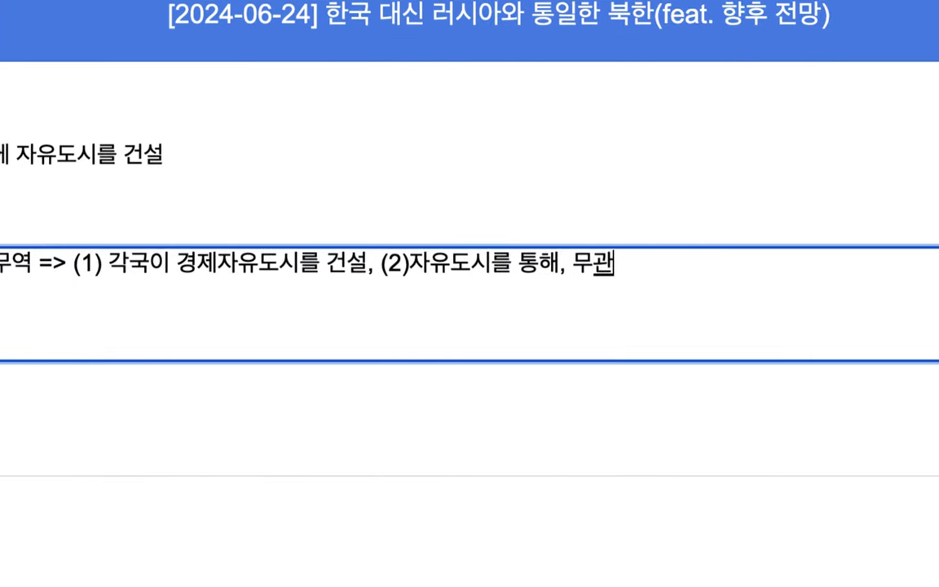
key("BackSpace")
key("BackSpace")
key("BackSpace")
key("BackSpace")
type("사람과 물자의 잉")
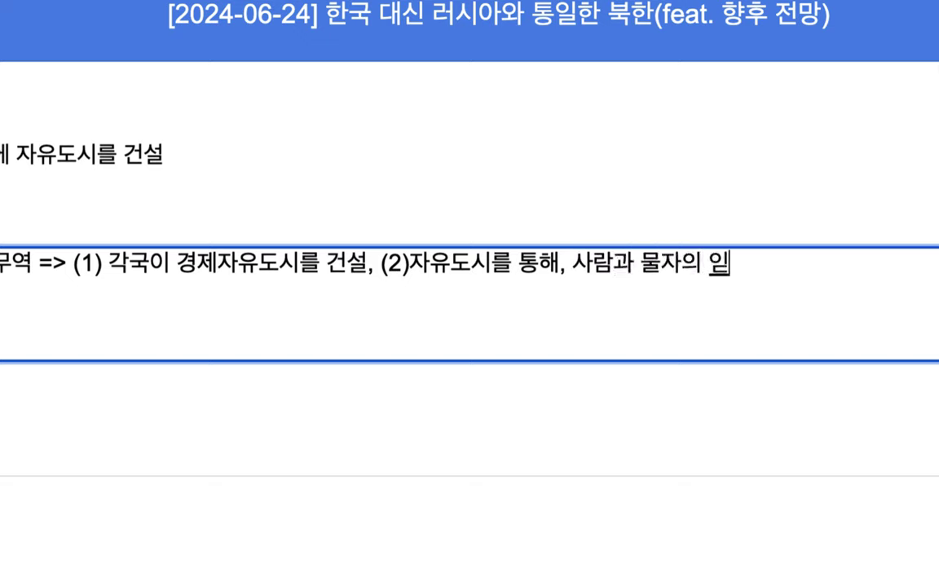
key("BackSpace")
type("이동, ")
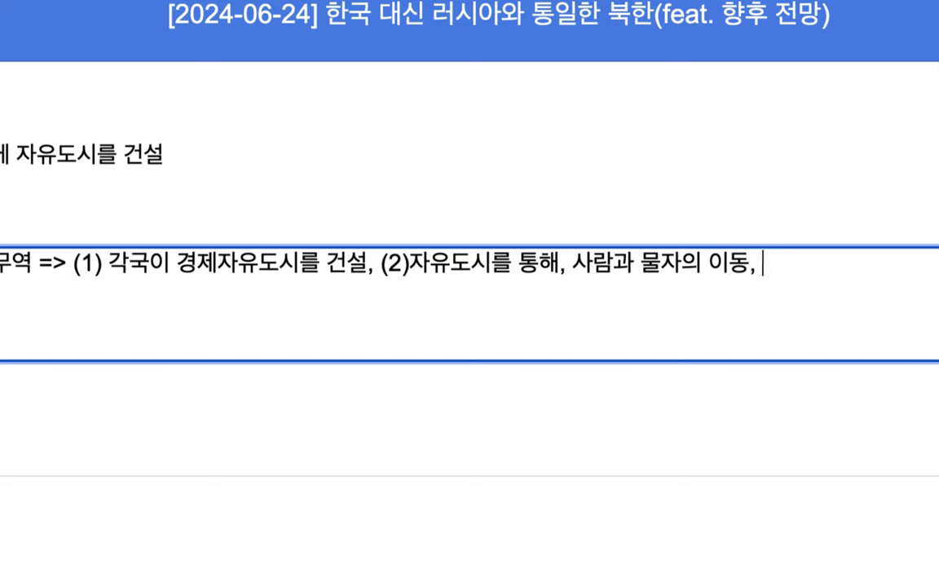
Step: Add the third point "(3) 국가 간 자유로운 이동" to the row 3 note and insert a space after "(2)"
type("(3) ㄱ국가 간 잼")
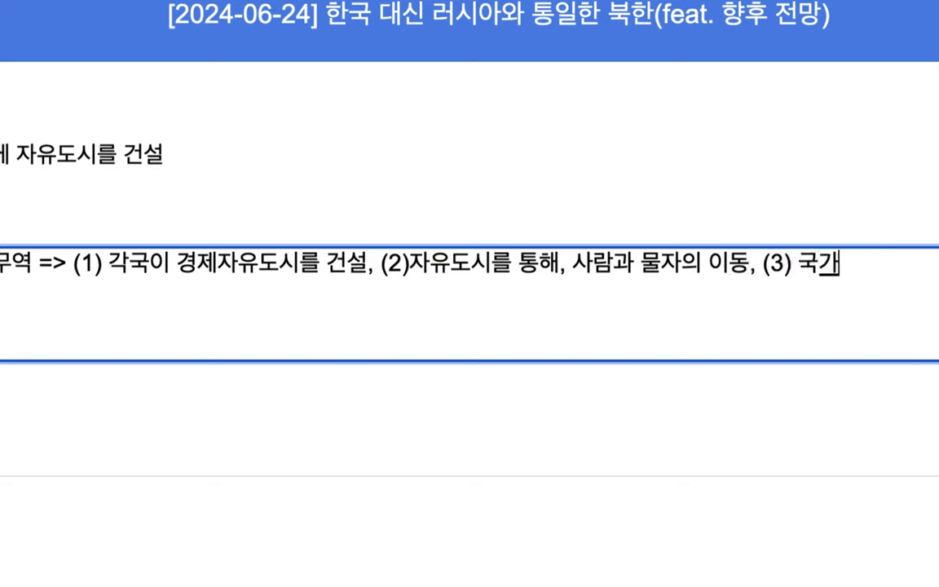
type("유로운")
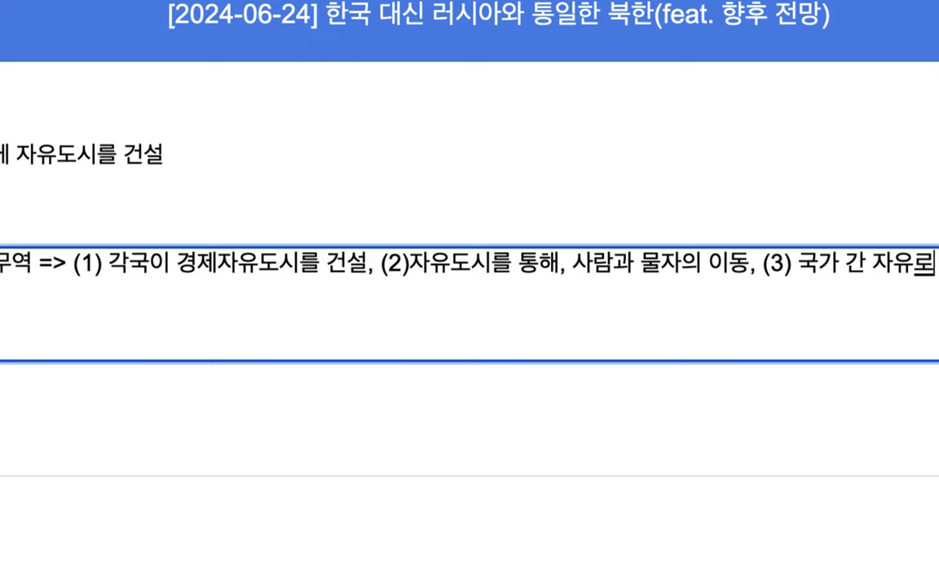
type(" 이동")
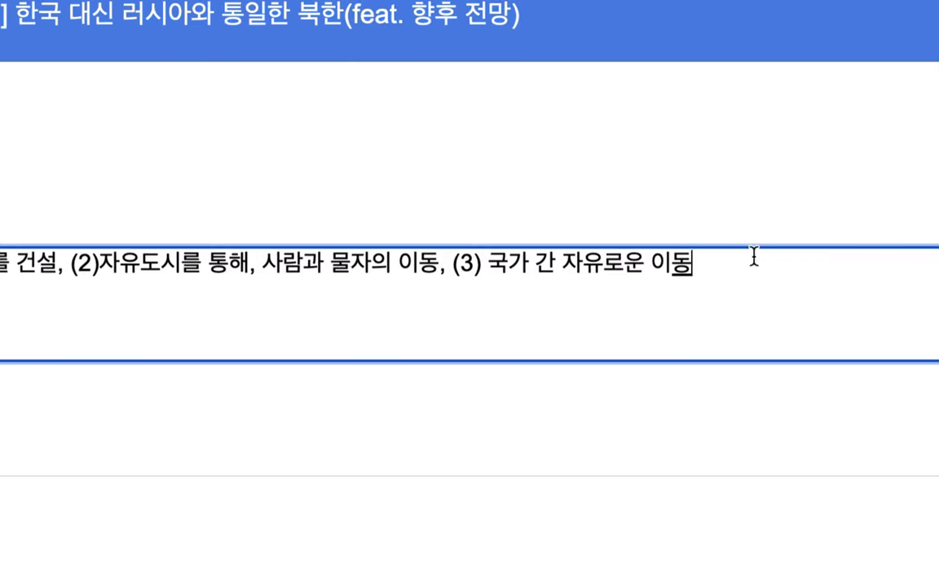
left_click(100, 265)
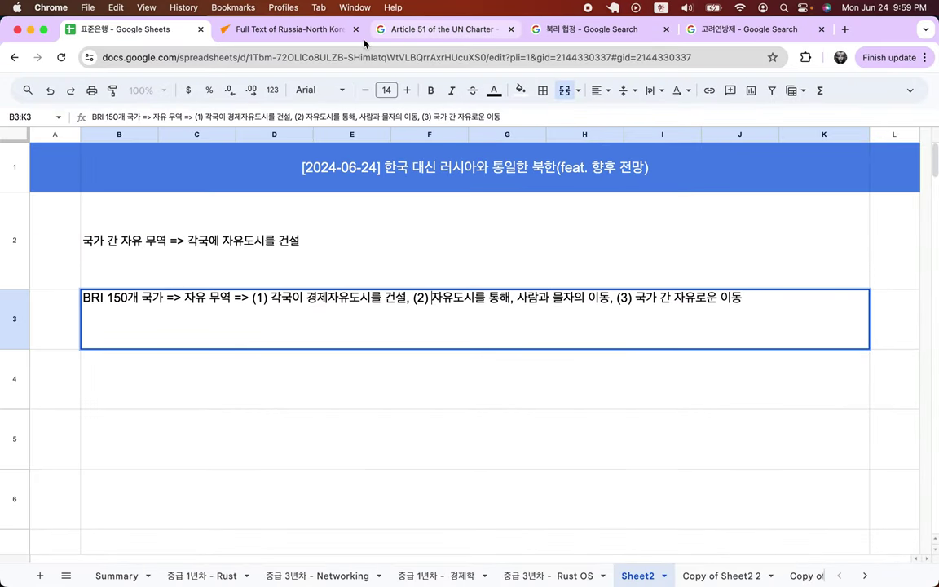
Step: Switch to the Russia-North Korea agreement on the Sputnik page and look back through Articles 10 to 6
left_click(325, 34)
scroll(517, 270, "up", 8)
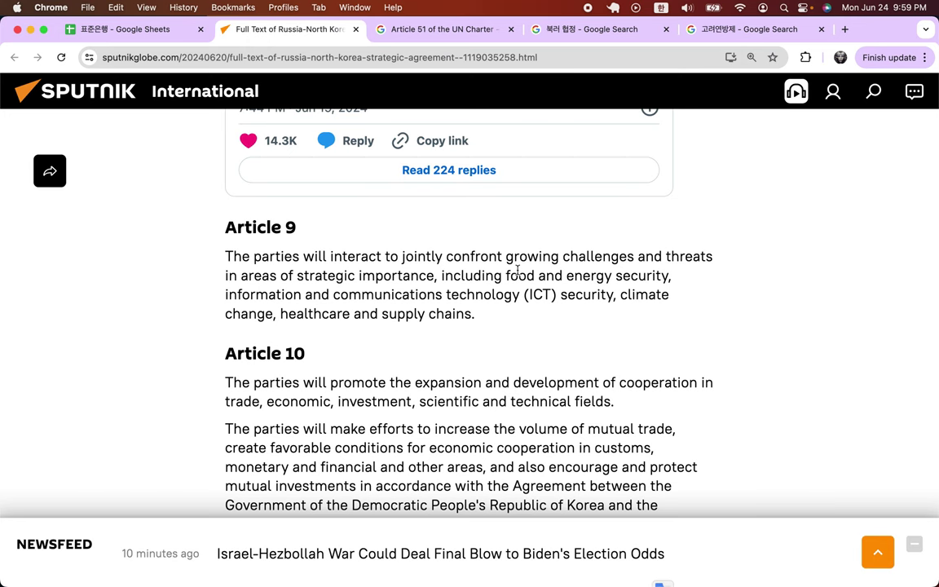
scroll(517, 270, "up", 10)
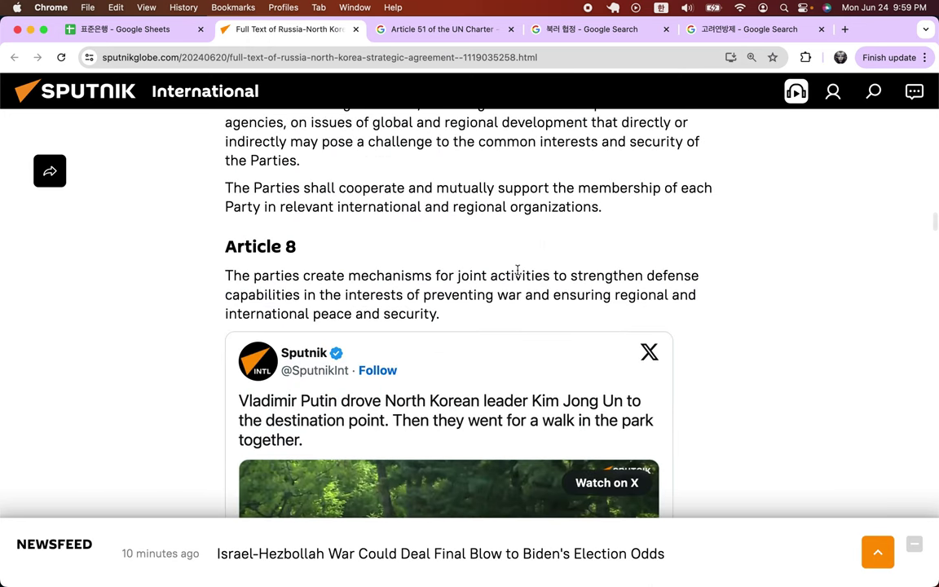
scroll(516, 270, "up", 1)
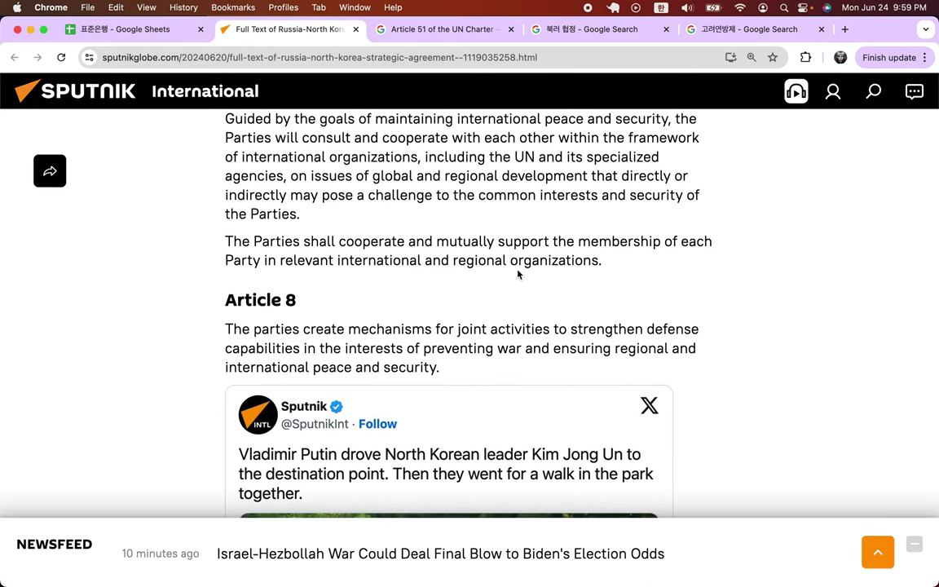
scroll(516, 275, "up", 3)
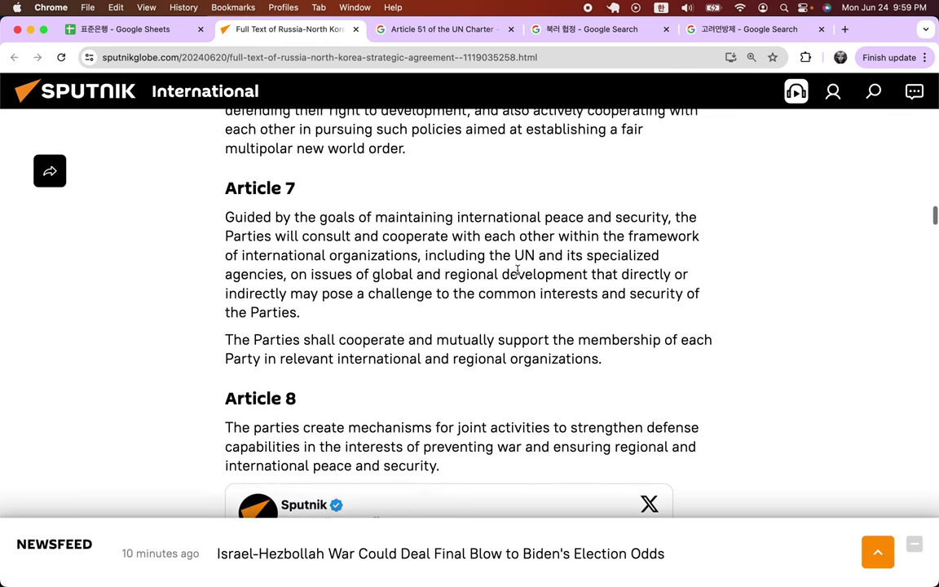
scroll(517, 270, "up", 1)
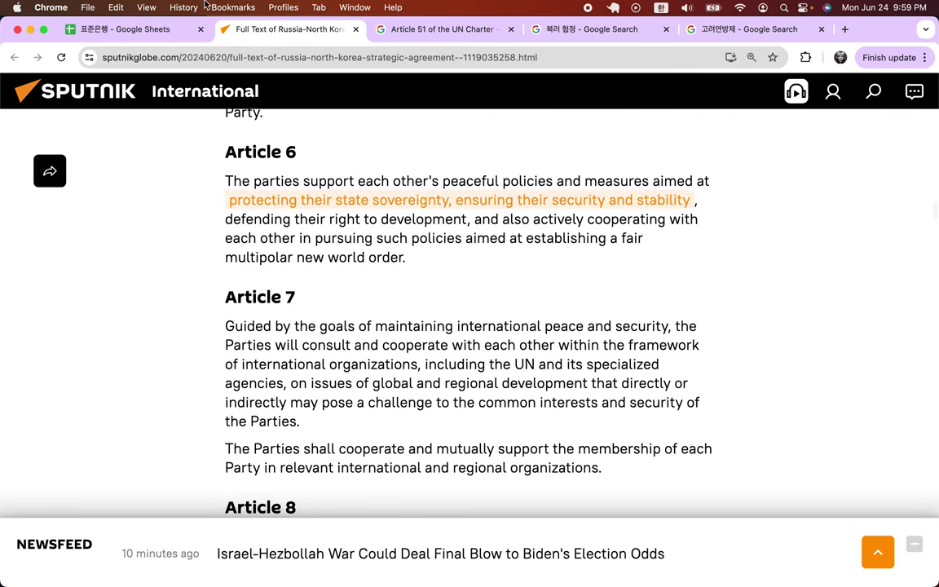
Step: Return to the spreadsheet and clear the free trade and BRI notes in rows 2 and 3
left_click(151, 29)
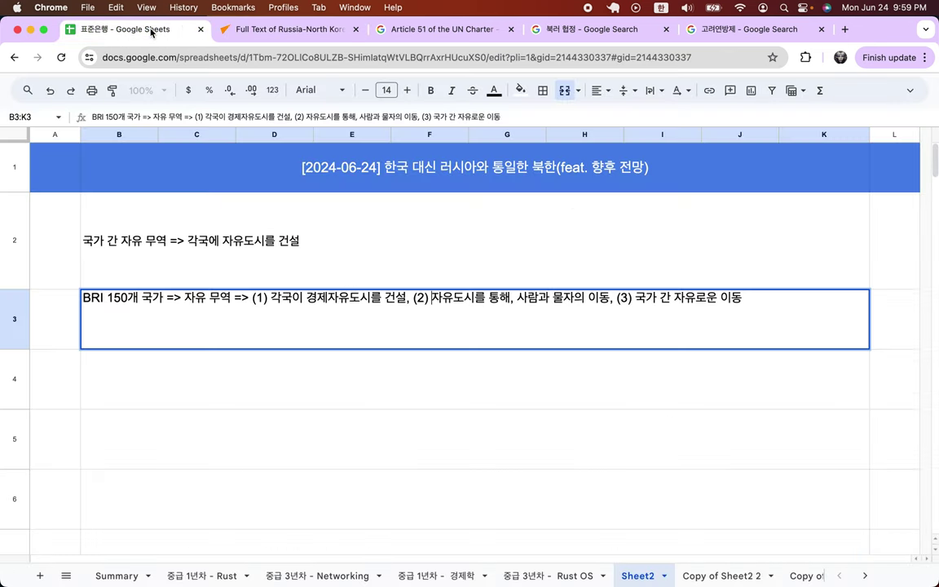
left_click(236, 261)
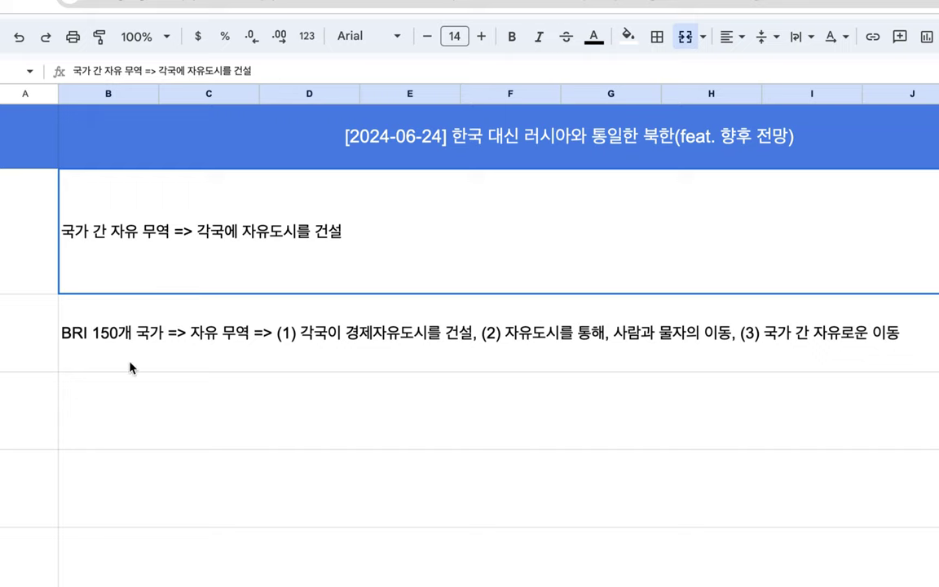
left_click(130, 359)
left_click(157, 262, "shift")
key("Delete")
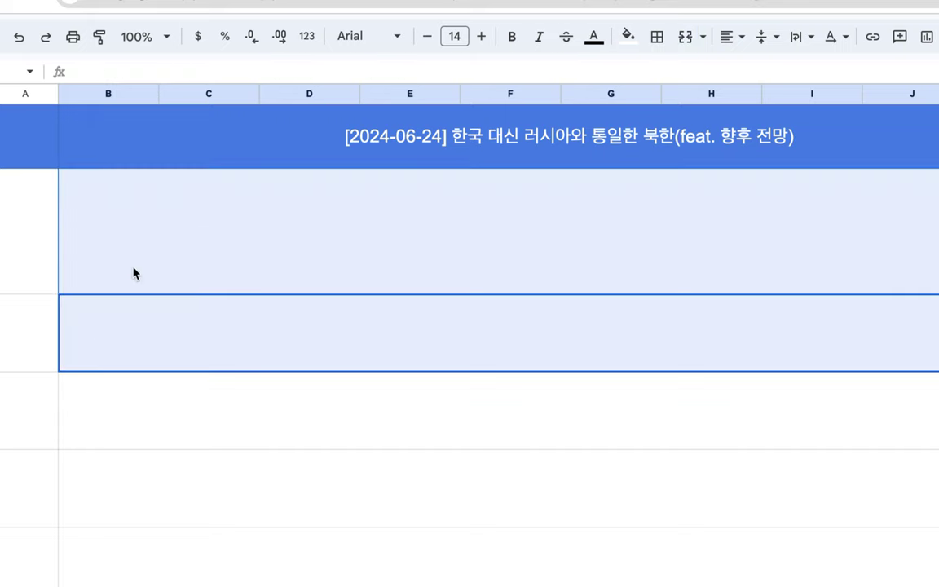
Step: Start a new note in row 2 under the title reading "한국 => 한반도 평화"
double_click(168, 243)
type("한국")
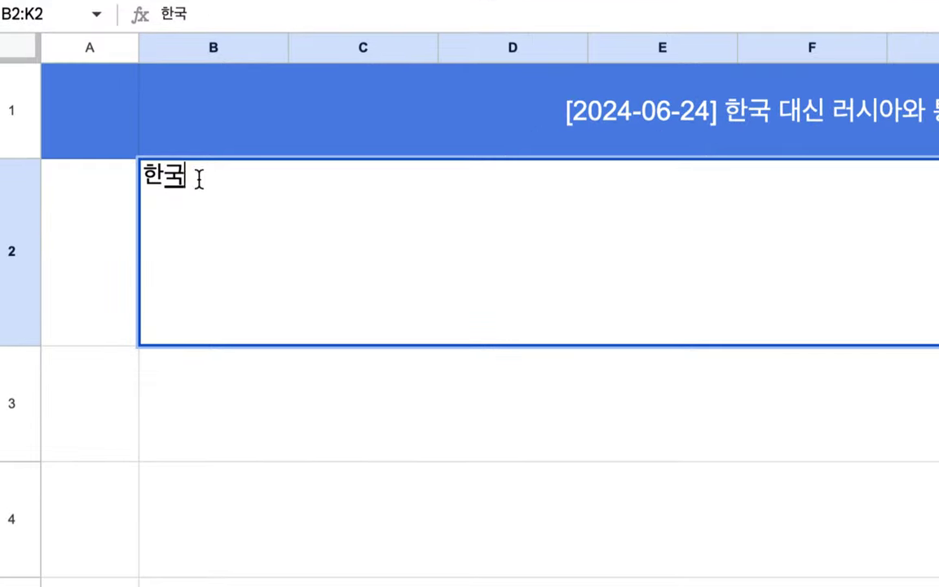
type("=>")
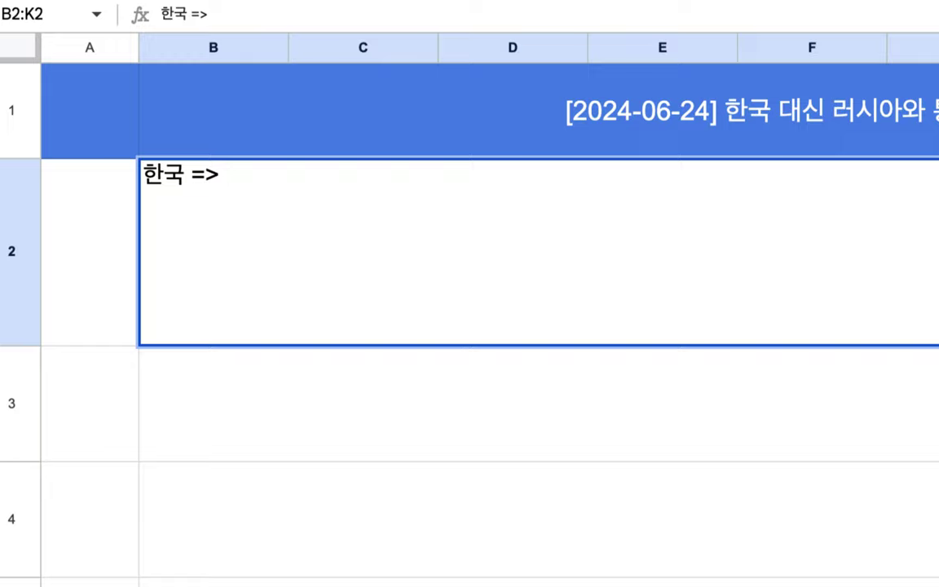
type("한")
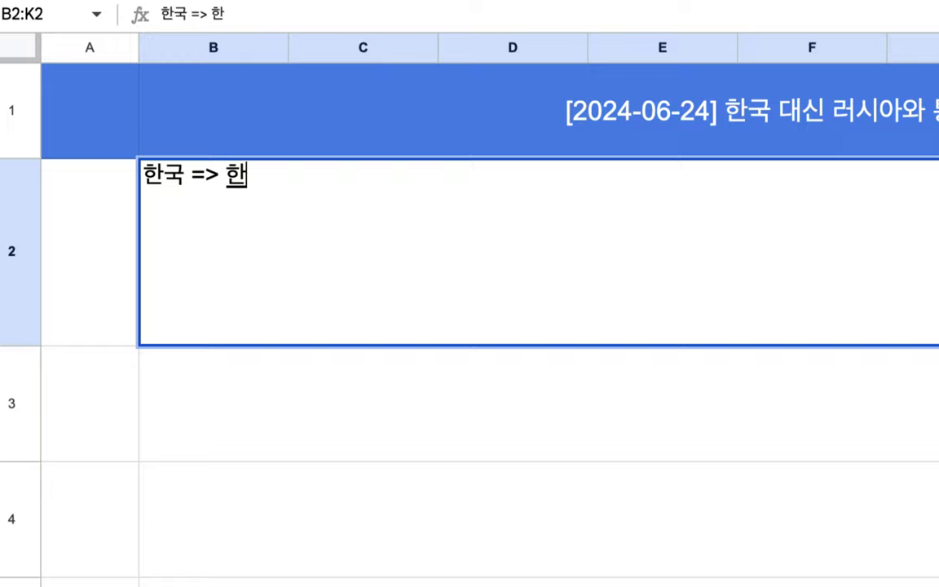
type("반도 평화")
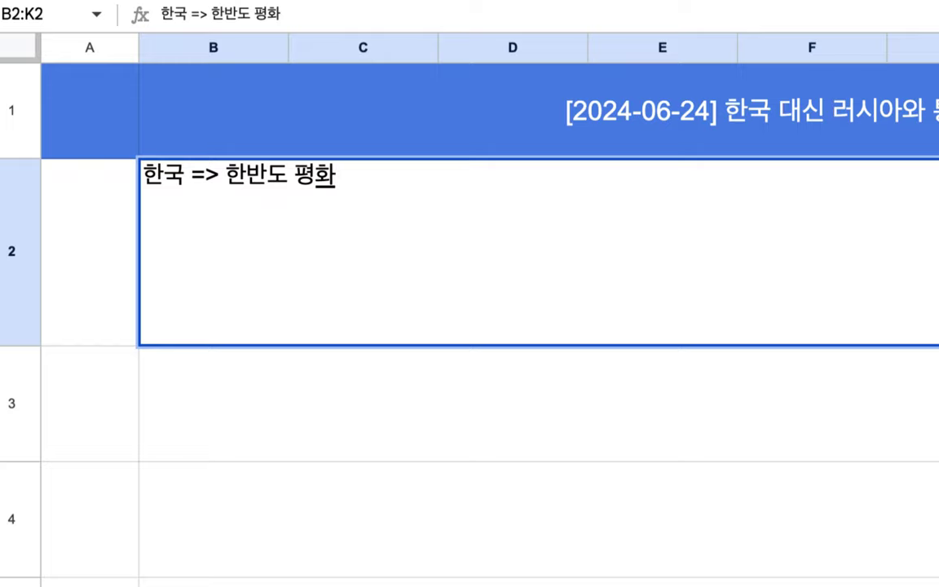
Step: Expand the row 2 note to "한국 => 한반도의 완전한 평화를 달성 == 절대 전쟁이 불가"
key("Left")
key("Left")
key("Left")
type("의 오")
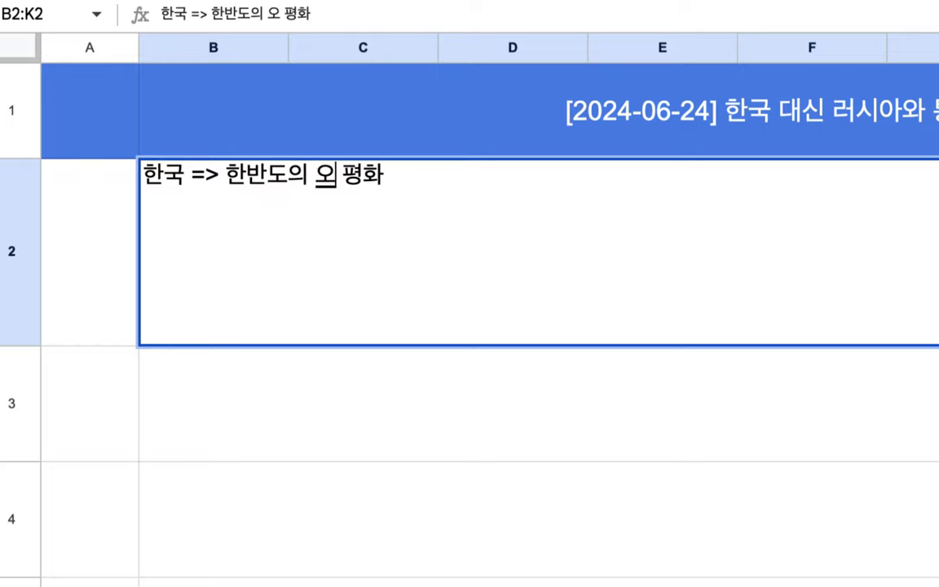
type("완전한")
key("Right")
key("Right")
key("Right")
type("를 달")
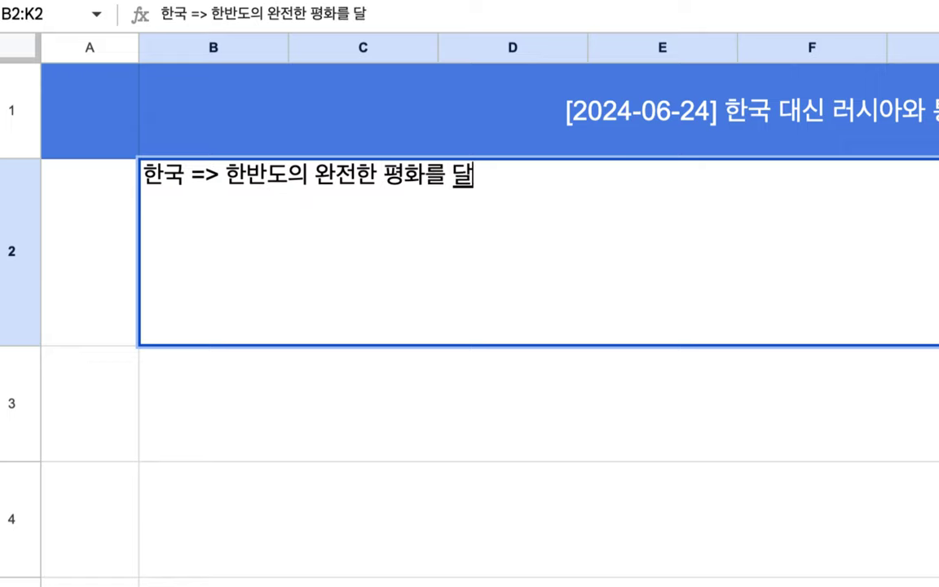
type("성 == 절대 전쟁이 불가느")
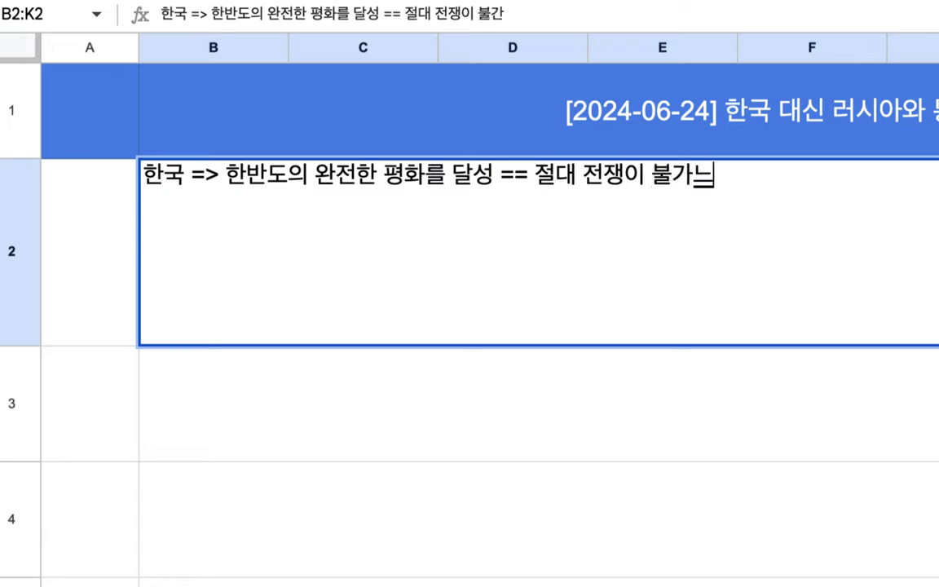